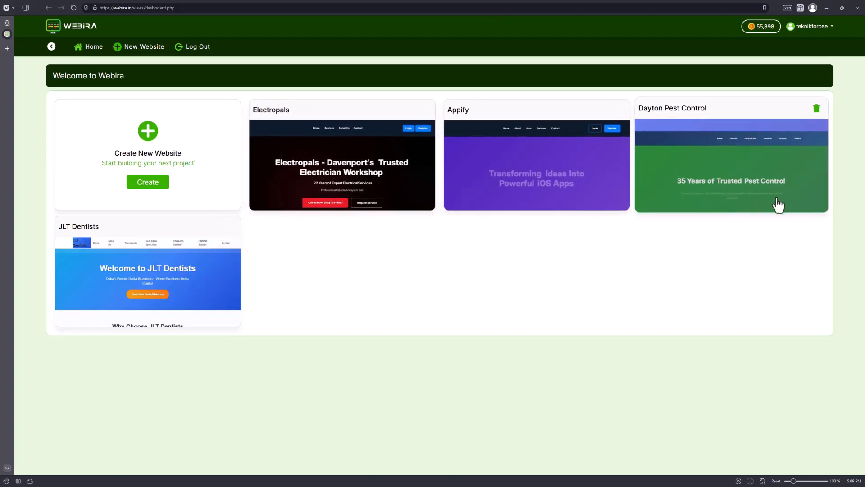
Create a new website with business name Wingo Woodworks and a description of its custom furniture, over 50 years of woodworking and Arlington, Texas base.
click(149, 184)
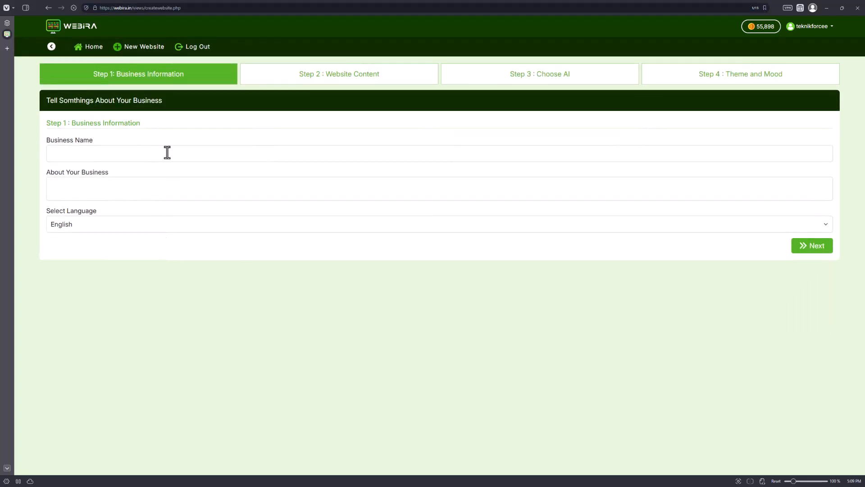
click(166, 153)
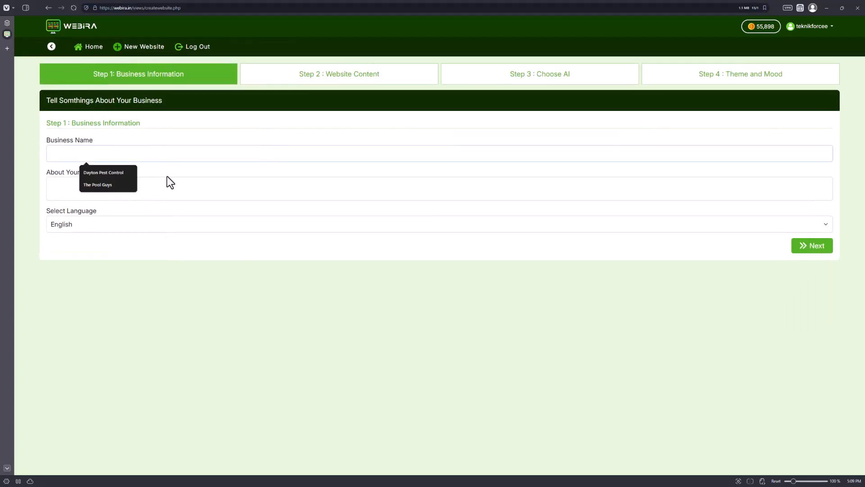
click(158, 197)
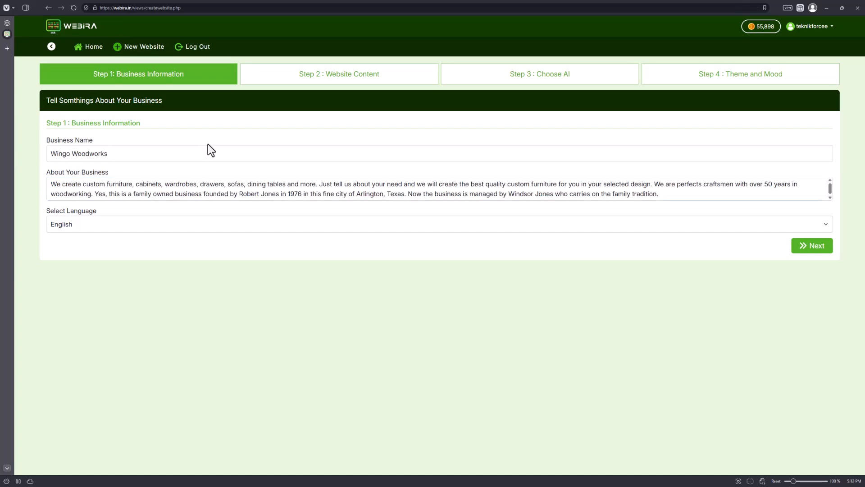
Review the business name and description, keep English as the language, and continue to the website content plan.
triple_click(110, 153)
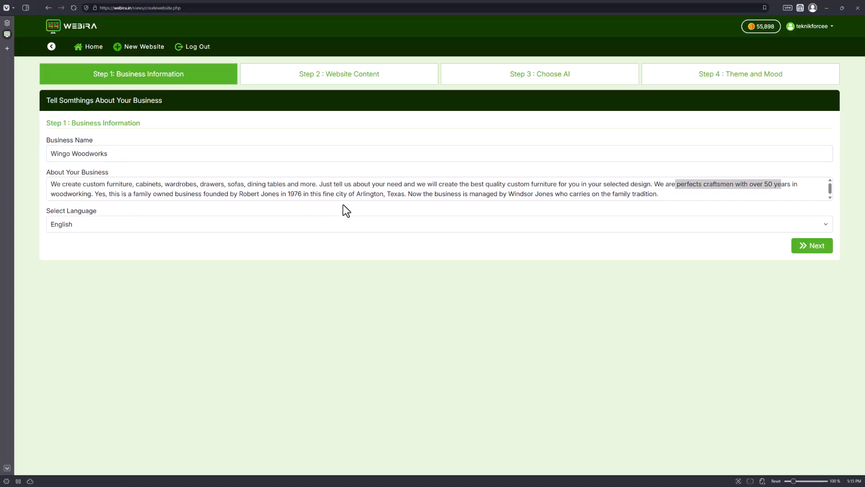
drag(361, 194, 405, 196)
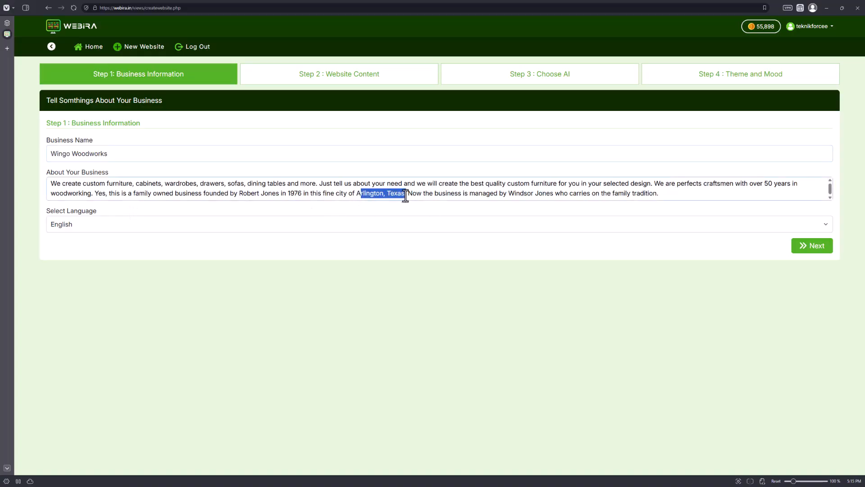
drag(75, 184, 294, 175)
drag(571, 184, 780, 186)
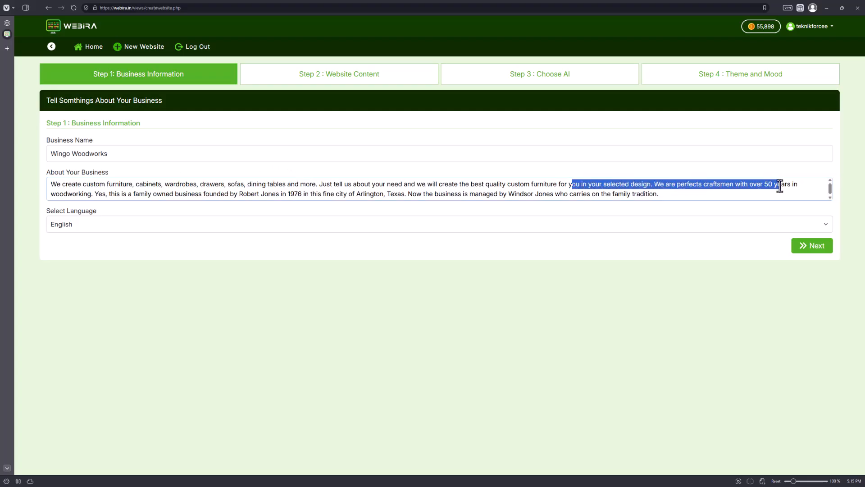
click(780, 186)
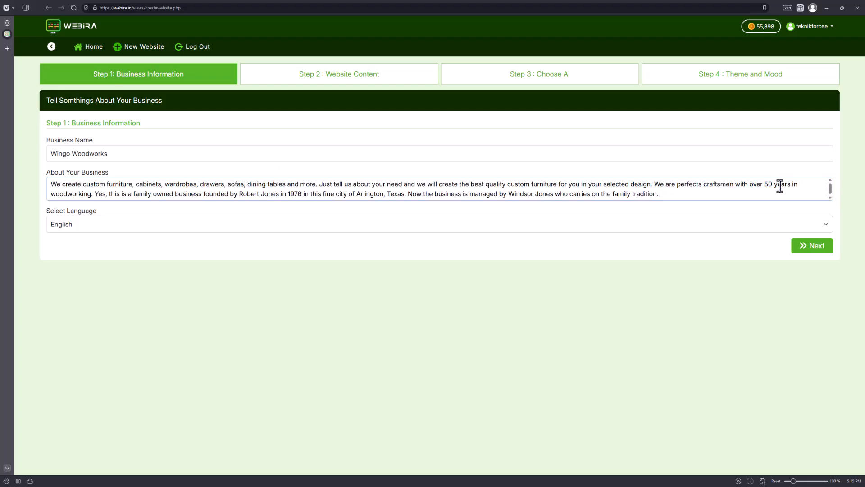
drag(192, 194, 305, 193)
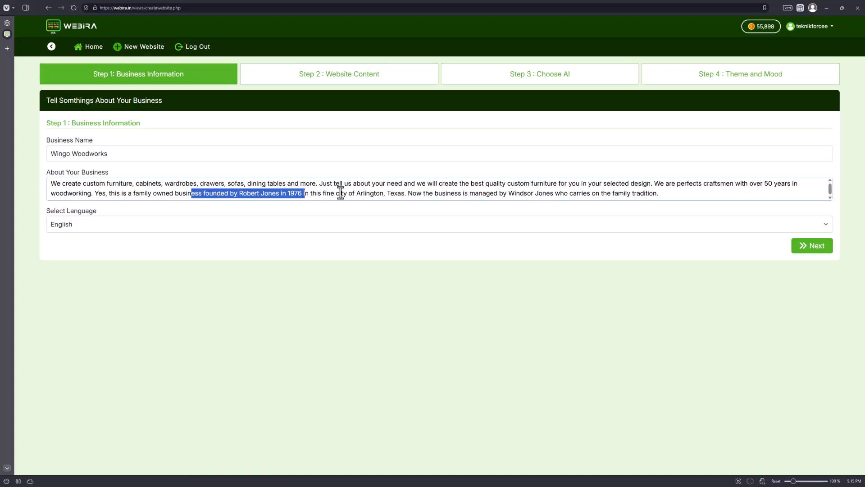
drag(448, 193, 631, 195)
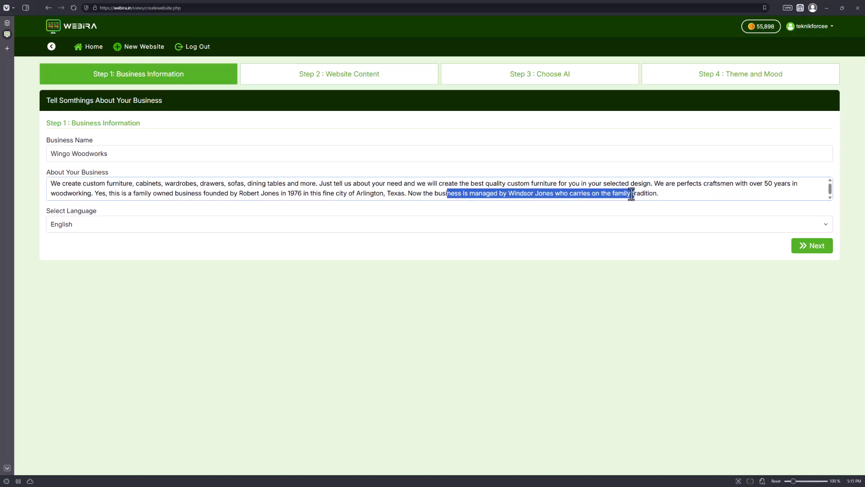
click(434, 321)
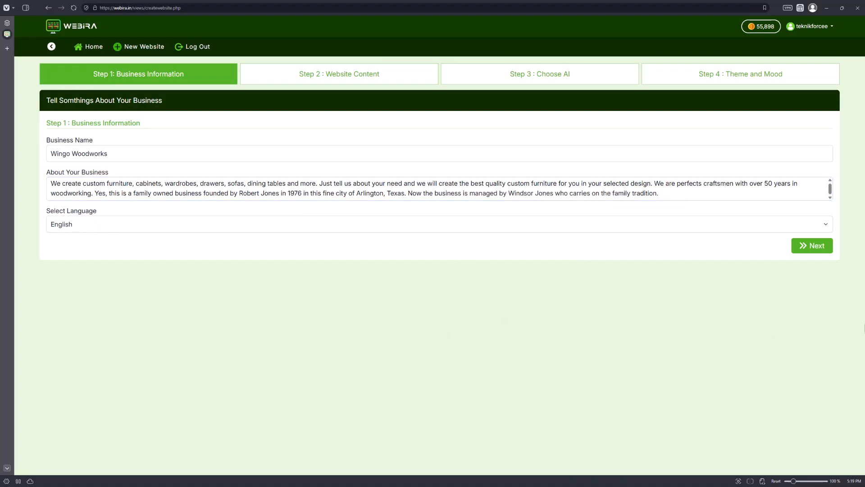
click(815, 248)
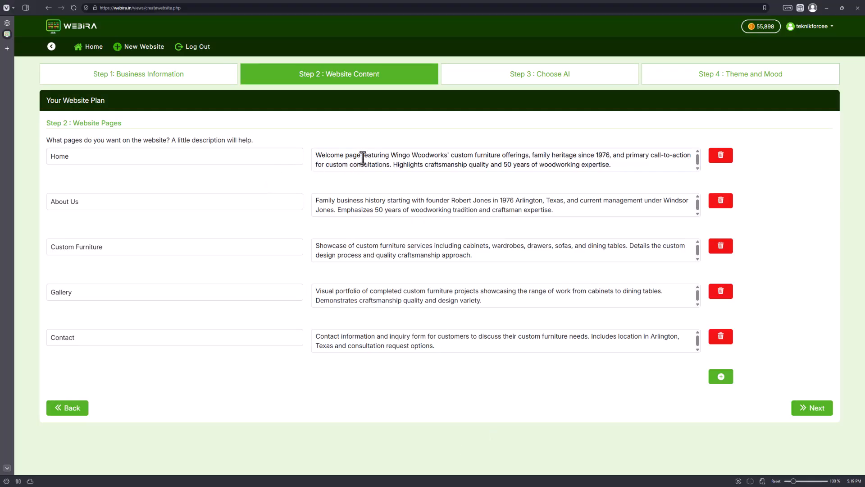
Examine the suggested page titles and descriptions for Home, About Us, Custom Furniture, Gallery and Contact.
drag(361, 155, 469, 177)
click(552, 170)
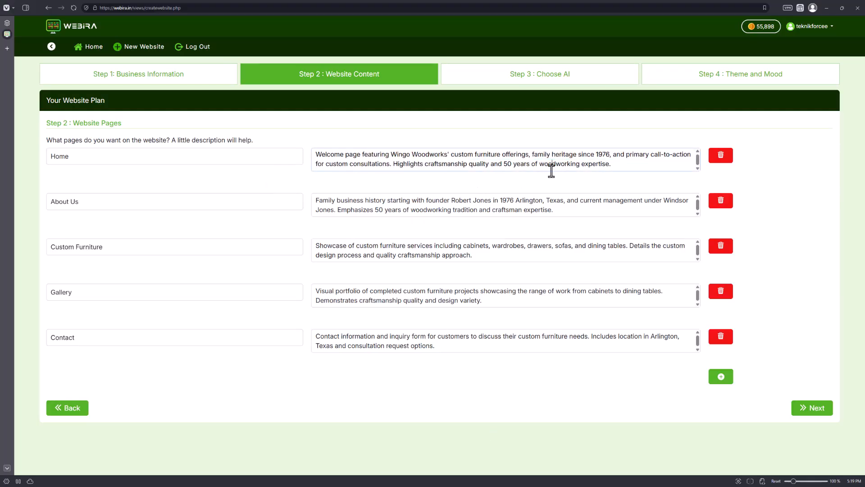
triple_click(123, 202)
triple_click(117, 249)
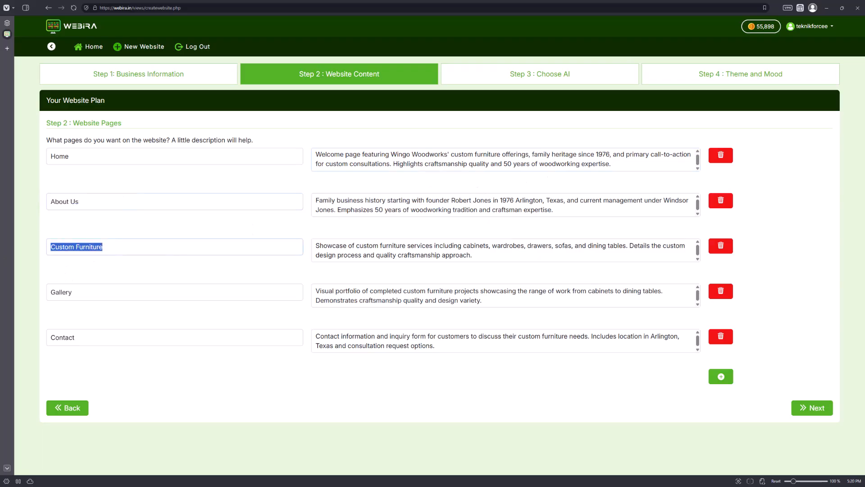
triple_click(125, 289)
triple_click(77, 338)
click(82, 364)
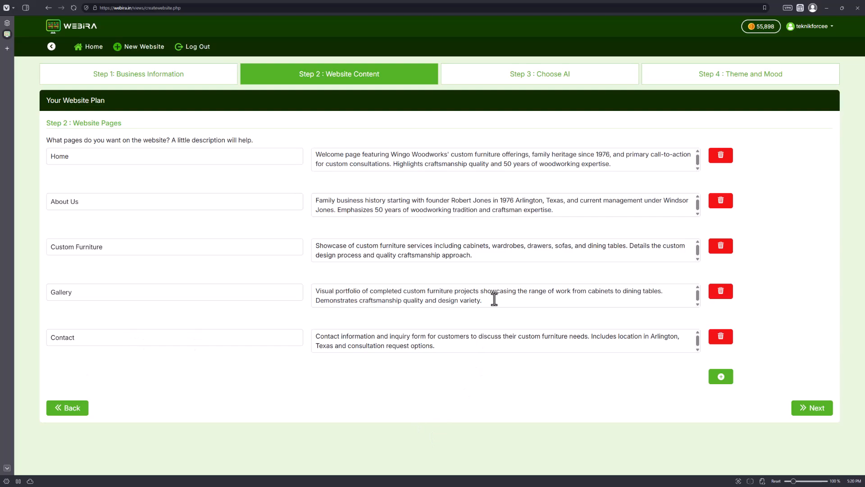
drag(496, 296, 295, 296)
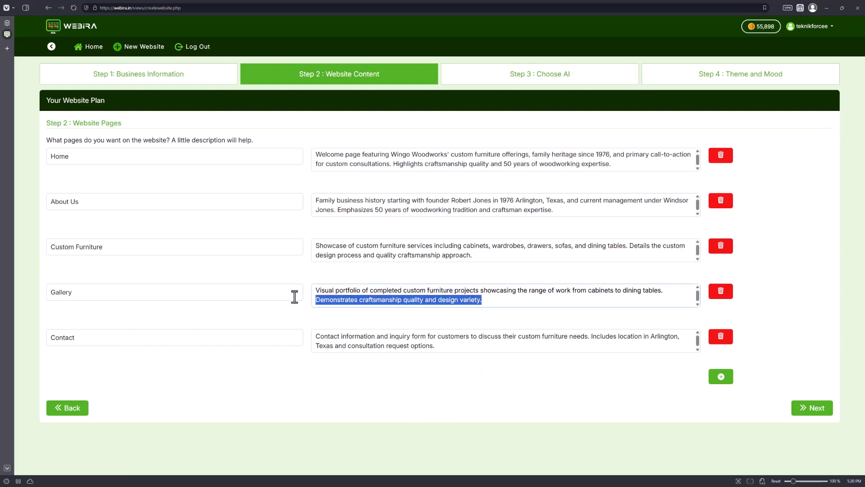
click(542, 299)
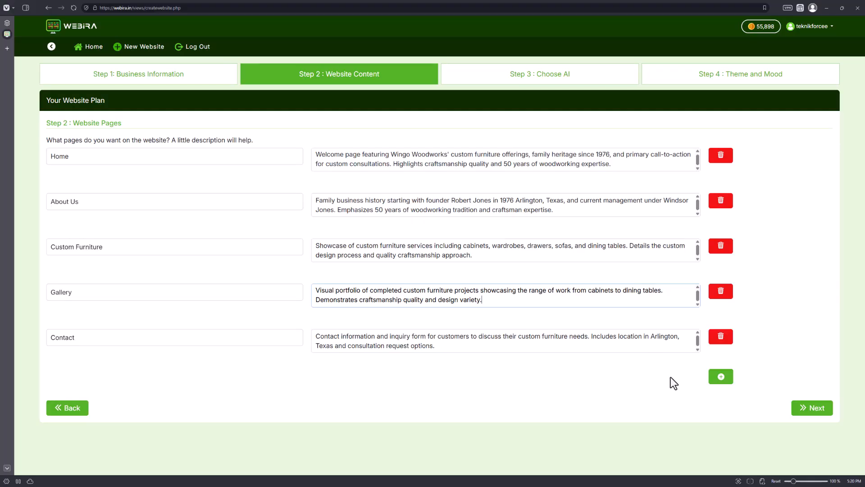
Add an extra blank page entry and remove it again, and continue to the AI model selection.
click(715, 382)
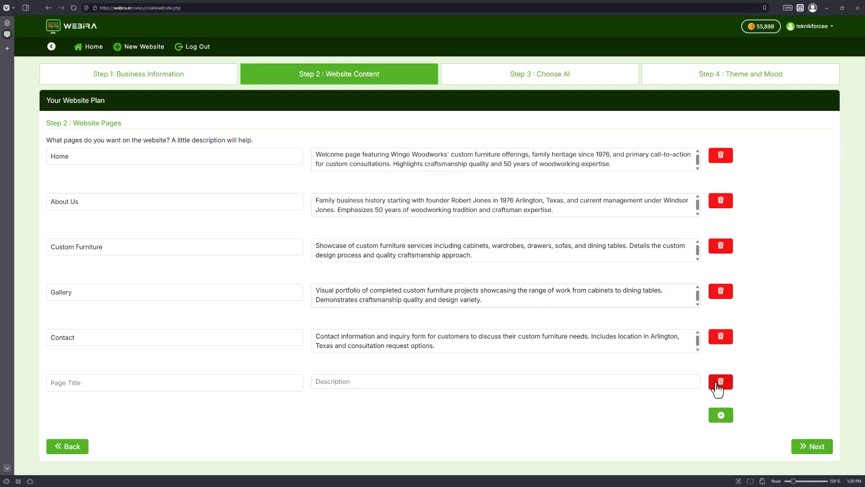
click(715, 384)
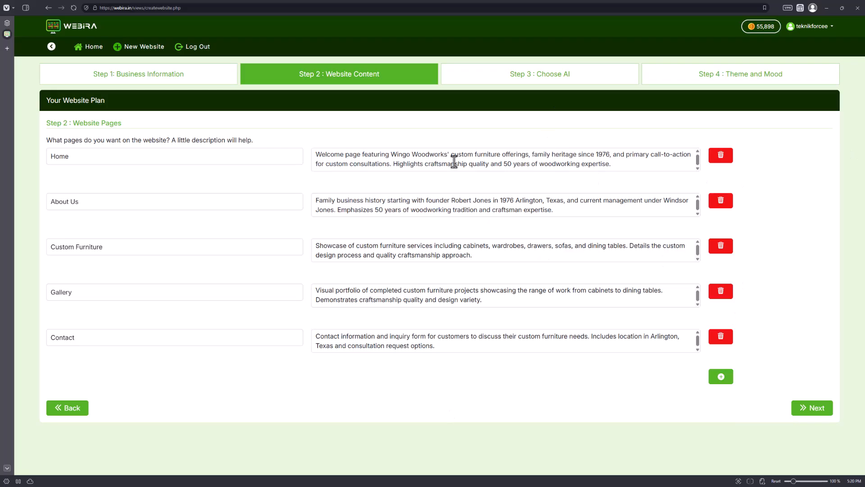
click(817, 419)
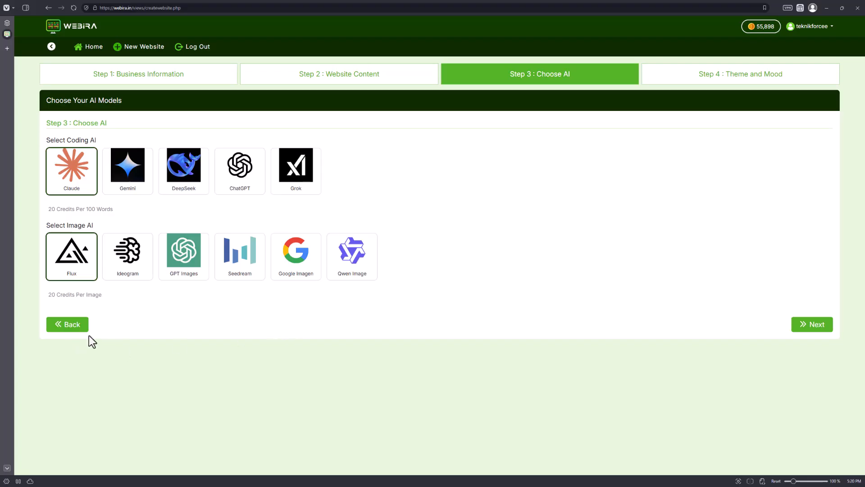
Try other AI models, settle on Claude for coding and Flux for images, and continue to the theme and mood settings.
click(123, 272)
click(169, 272)
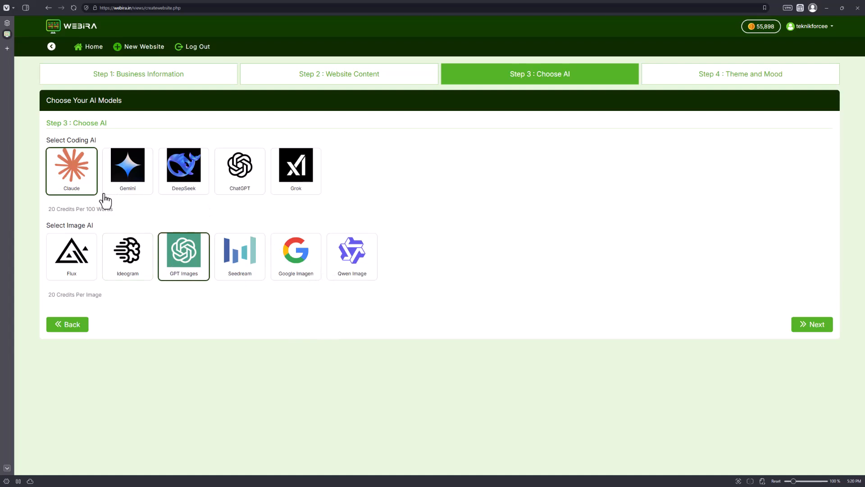
click(133, 191)
click(173, 194)
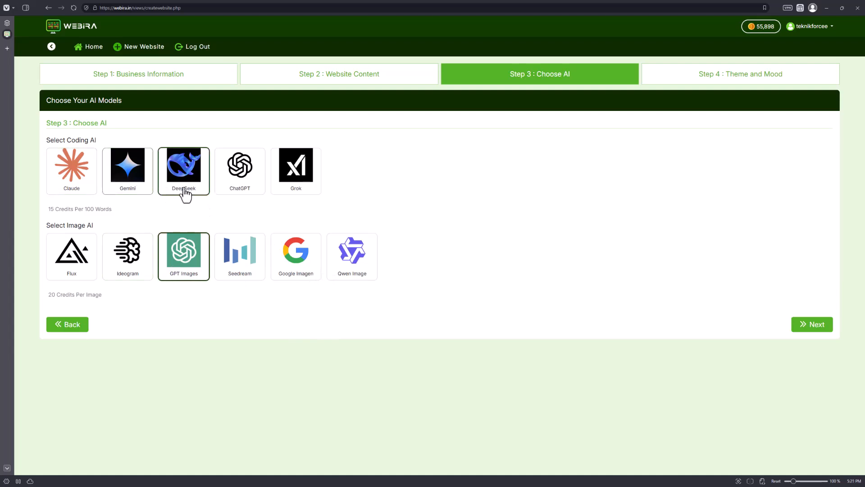
click(78, 180)
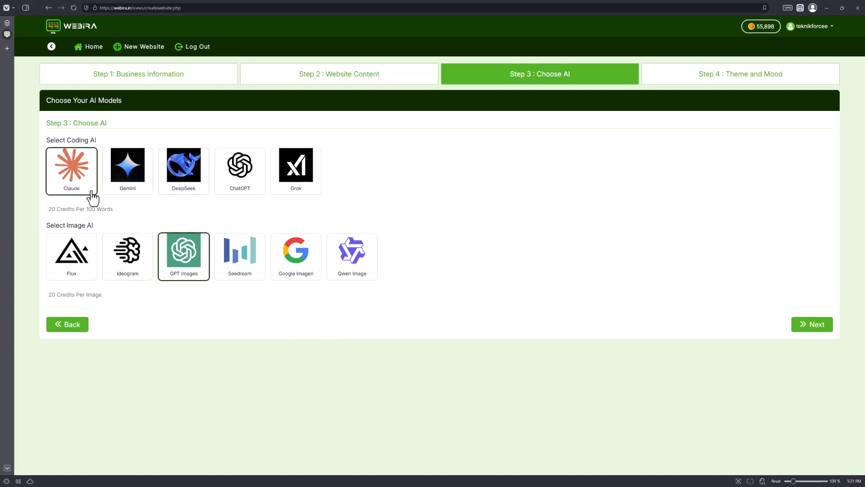
click(69, 270)
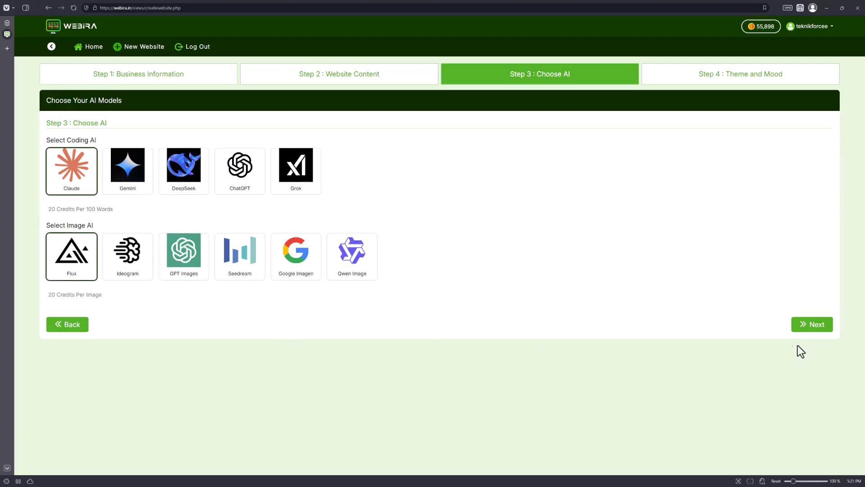
click(181, 277)
click(56, 262)
click(823, 326)
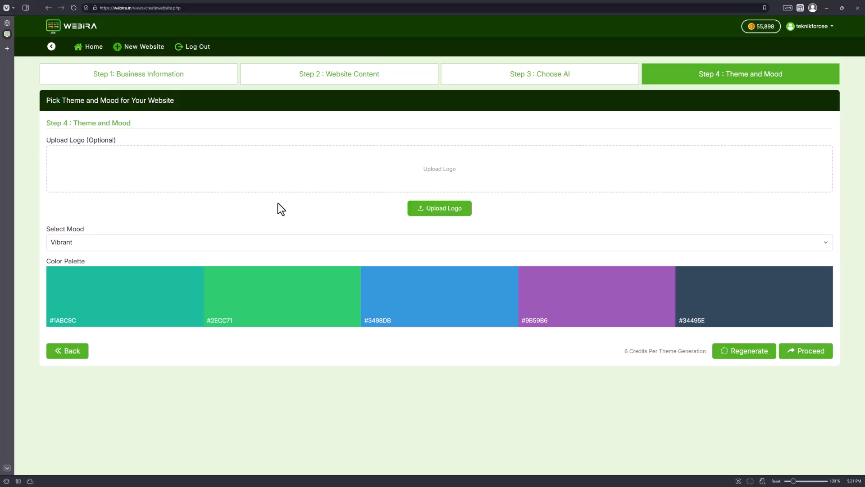
Upload the orange hexagonal logo from the D: drive folder Projects\_Graphics\Publicsoft and start generating the website with the Vibrant mood.
click(423, 211)
scroll(44, 96, down, 5)
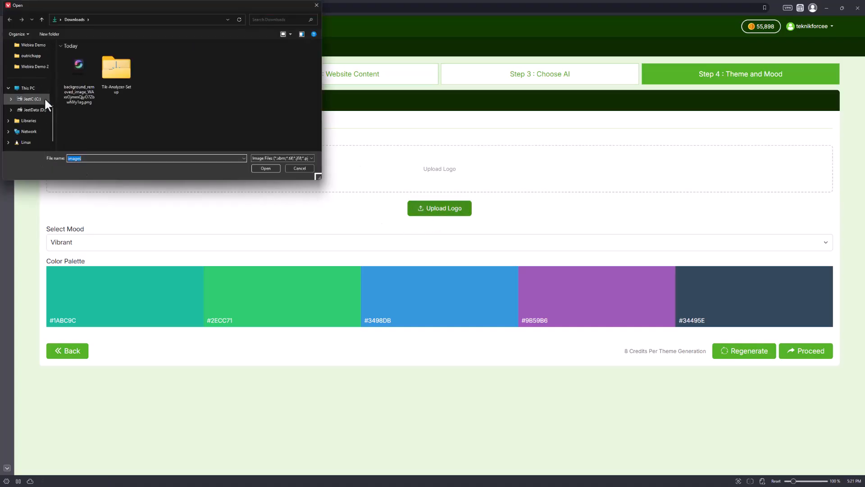
click(34, 109)
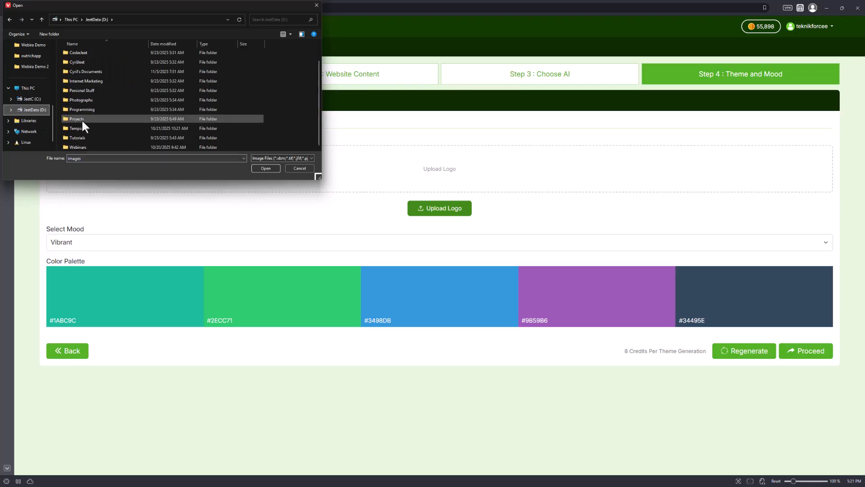
double_click(82, 119)
double_click(79, 73)
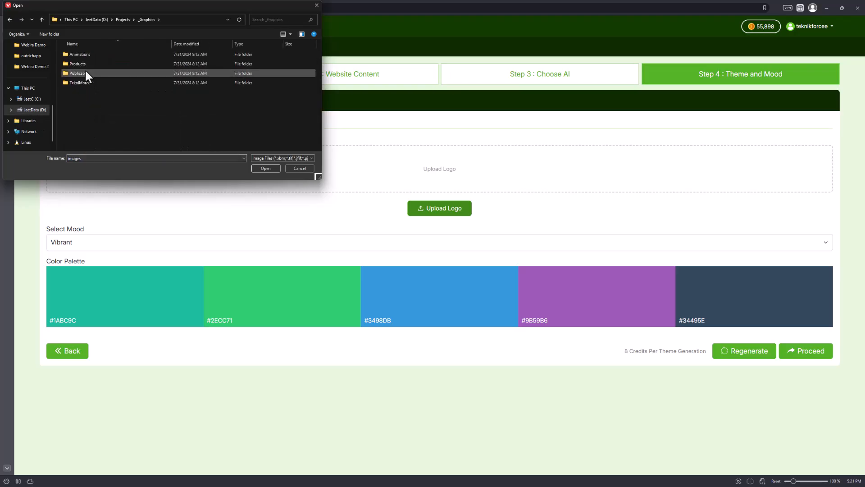
double_click(79, 73)
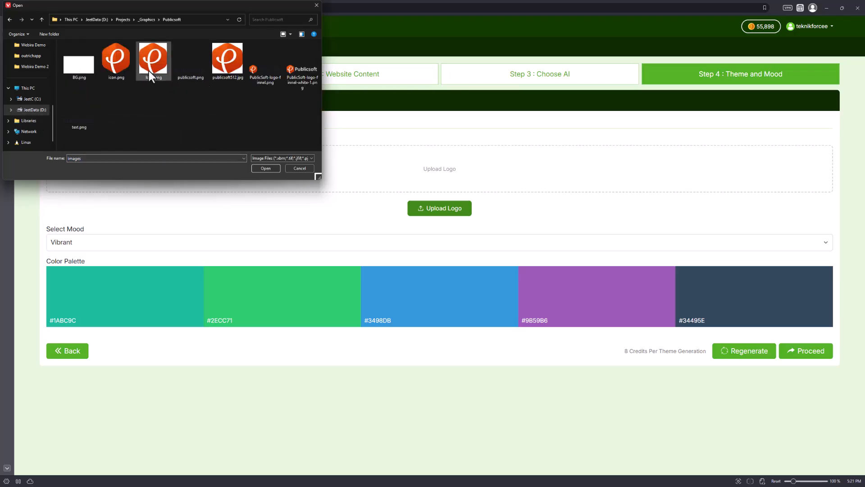
double_click(148, 68)
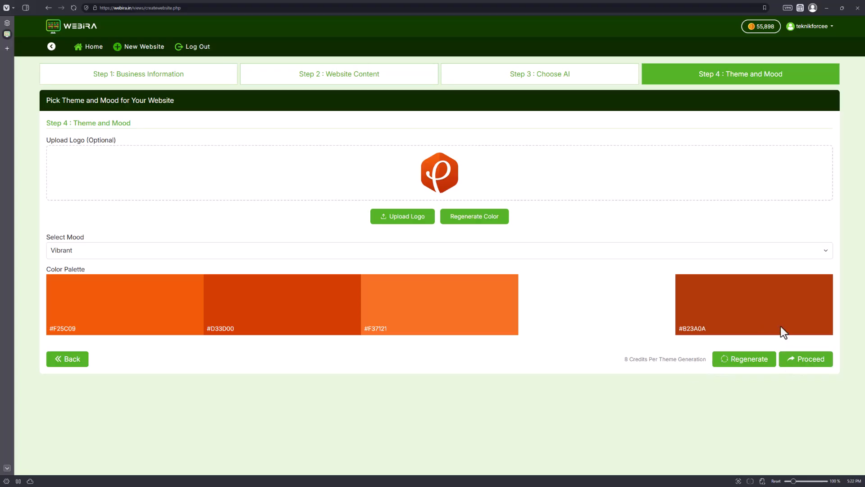
click(817, 368)
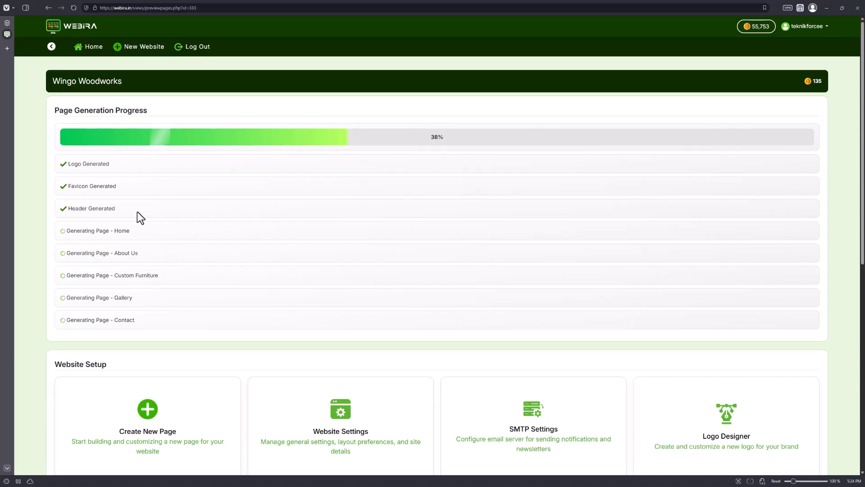
Check the page generation progress and the website setup options, and open the generated Home page in the editor.
scroll(172, 269, down, 2)
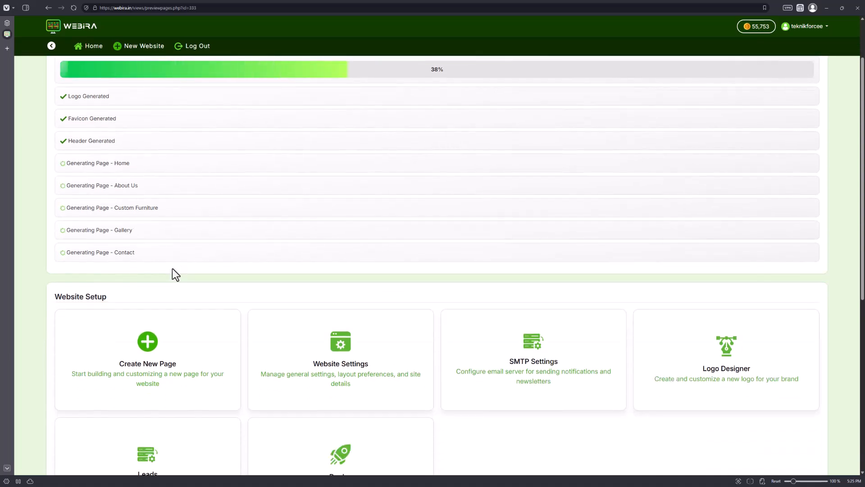
scroll(556, 186, up, 1)
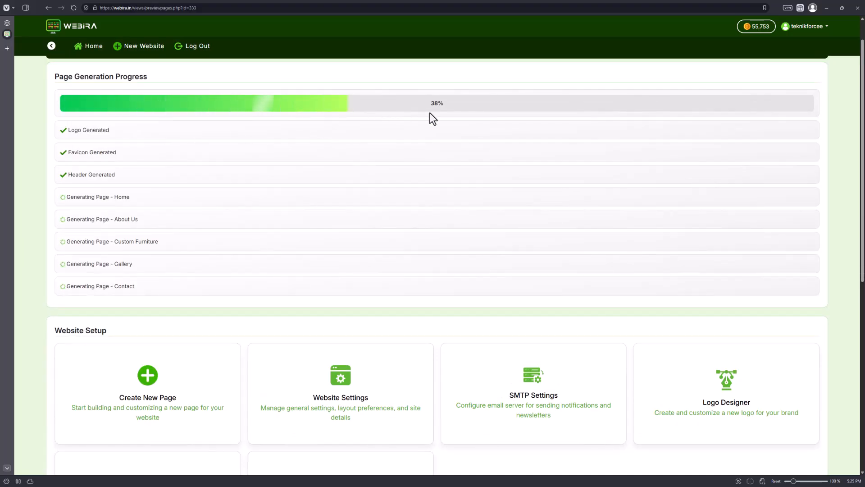
scroll(323, 212, down, 8)
scroll(280, 279, down, 1)
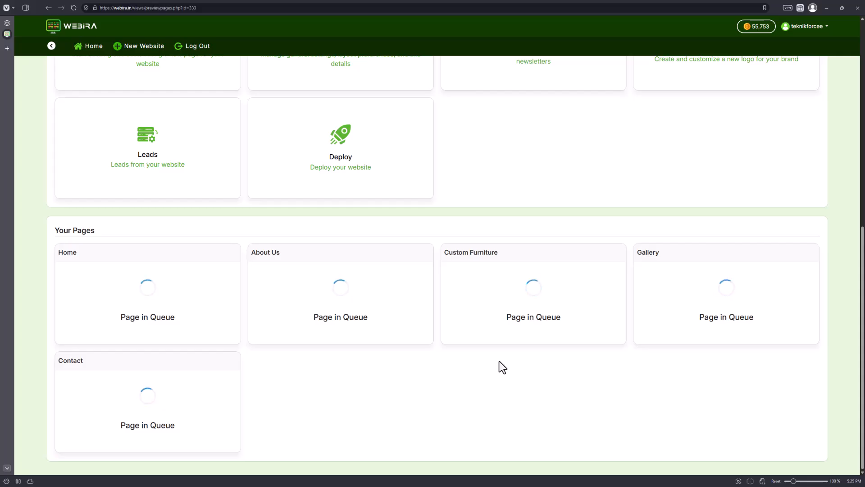
mouse_move(98, 282)
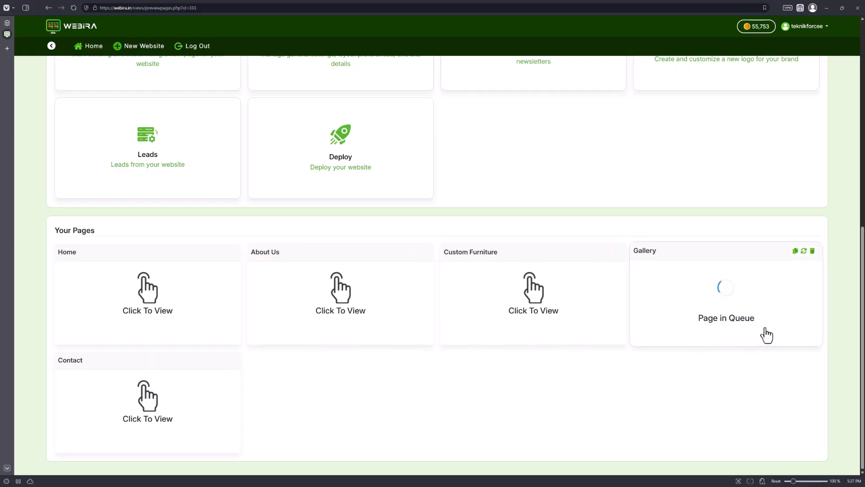
click(167, 301)
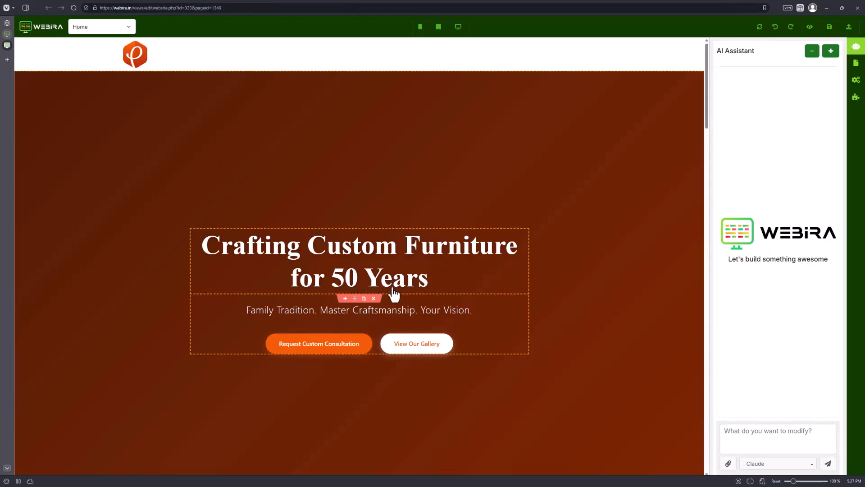
Review the generated Home page's hero banner, company introduction and Custom Furniture We Create cards.
scroll(280, 217, down, 2)
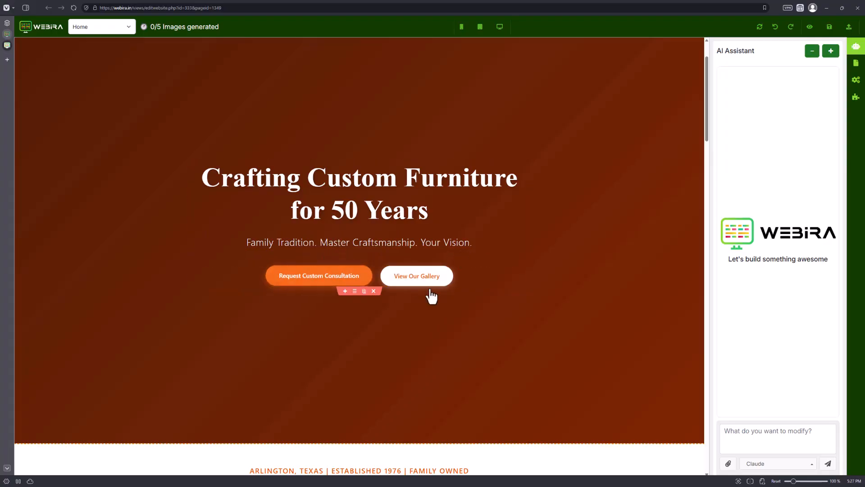
scroll(360, 293, down, 7)
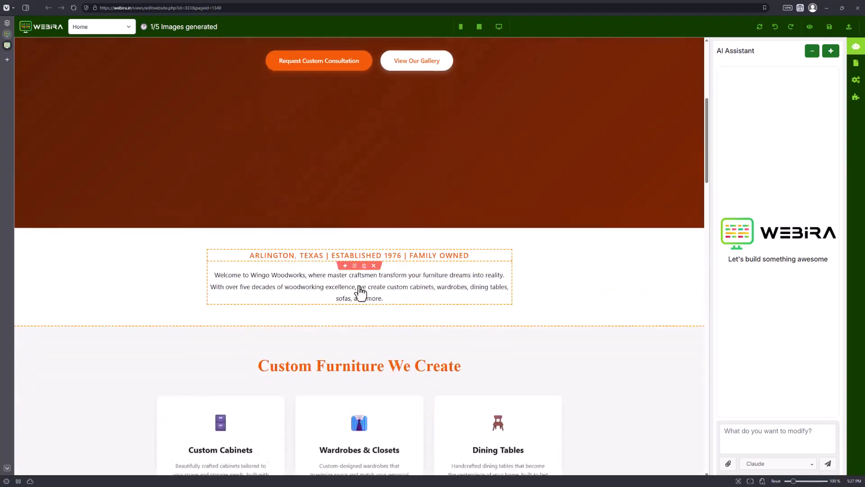
scroll(360, 294, down, 1)
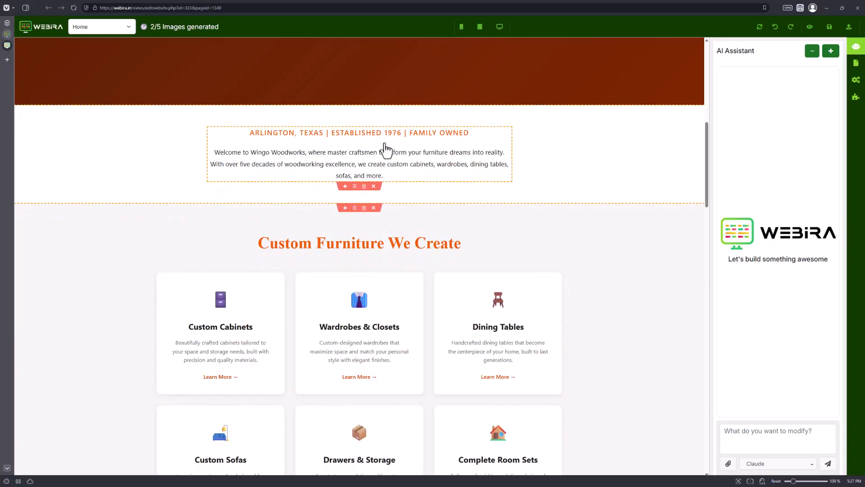
scroll(325, 251, up, 6)
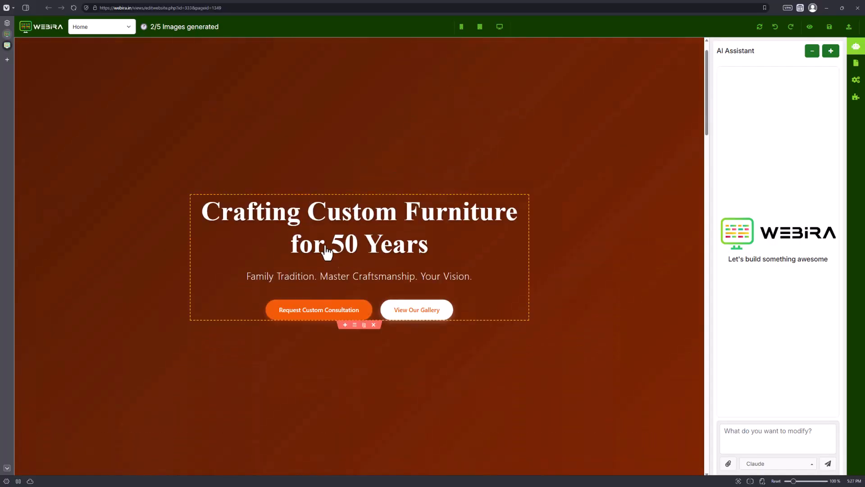
scroll(326, 255, down, 2)
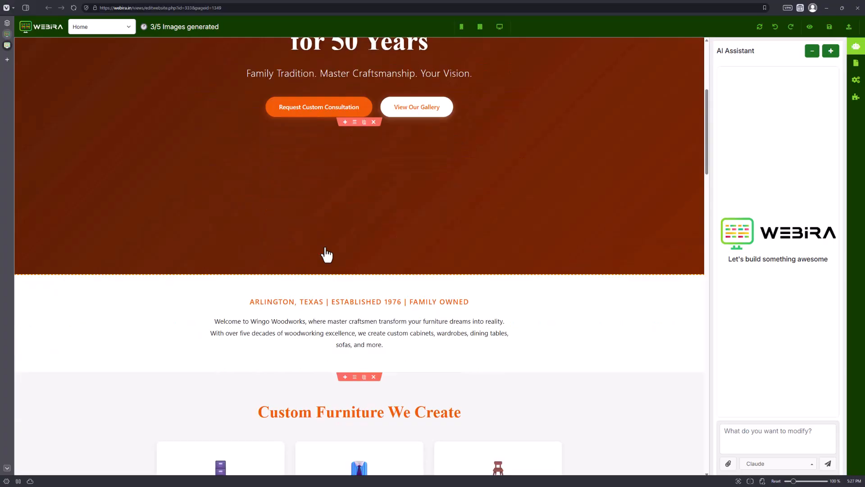
scroll(326, 254, down, 5)
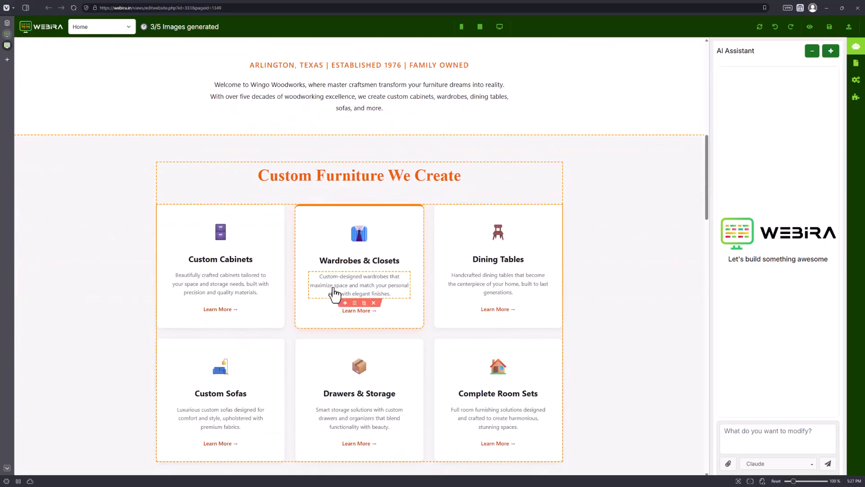
scroll(333, 294, down, 2)
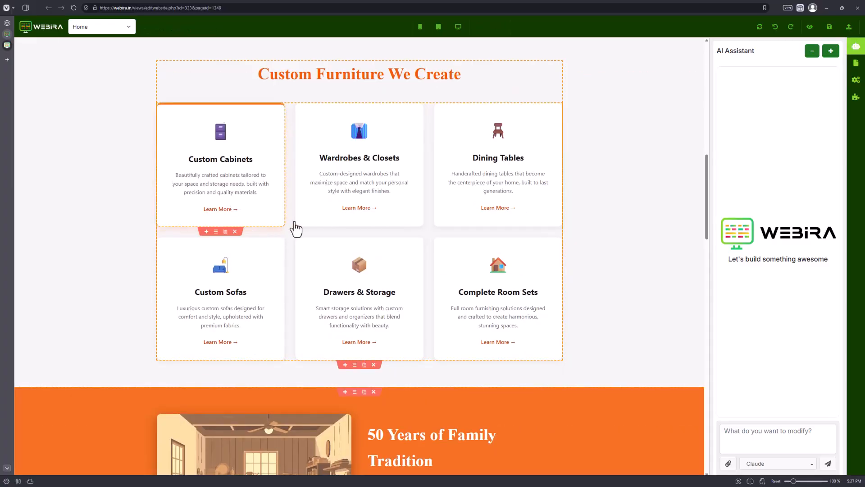
scroll(383, 275, down, 2)
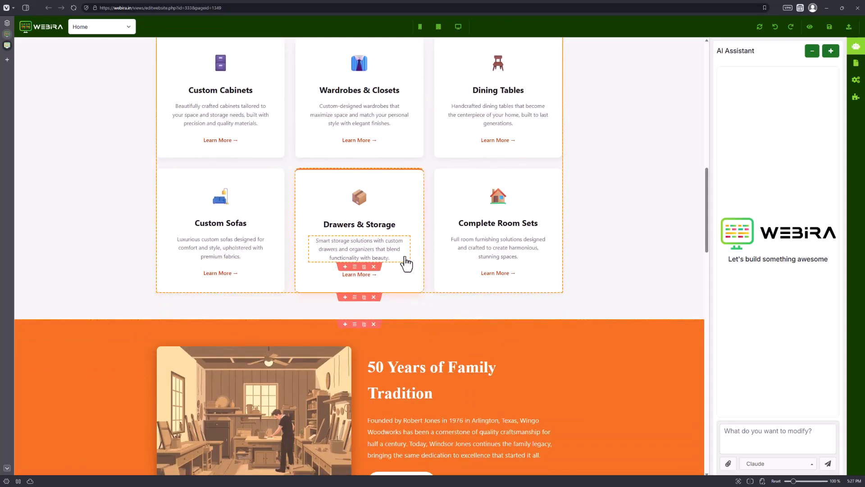
Review the Home page from the 50 Years of Family Tradition section through the Our Craftsmanship gallery to the client testimonials.
scroll(406, 263, down, 4)
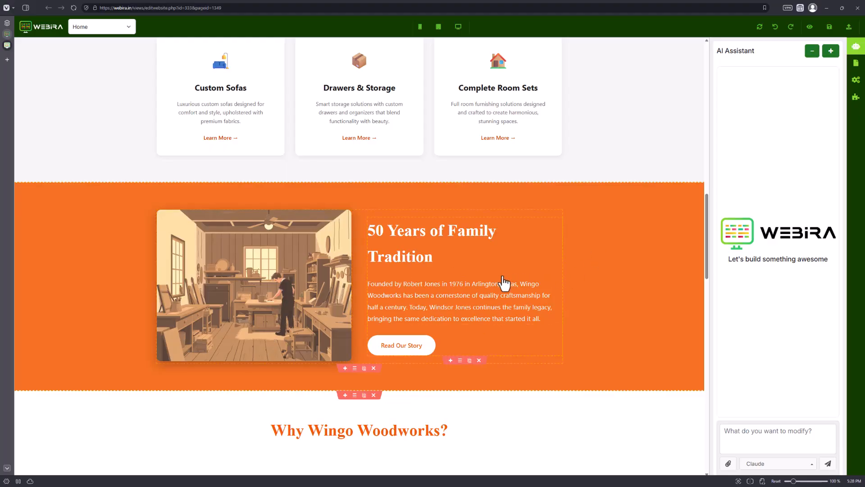
scroll(508, 286, down, 2)
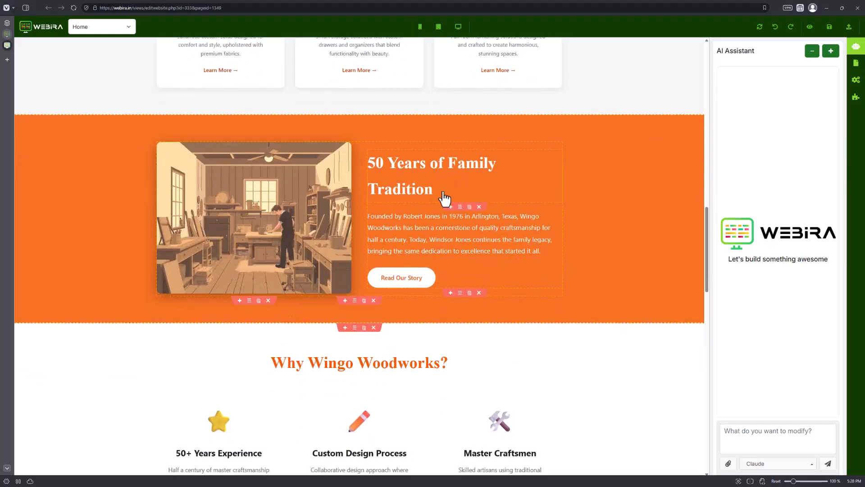
scroll(414, 272, down, 3)
scroll(399, 278, down, 2)
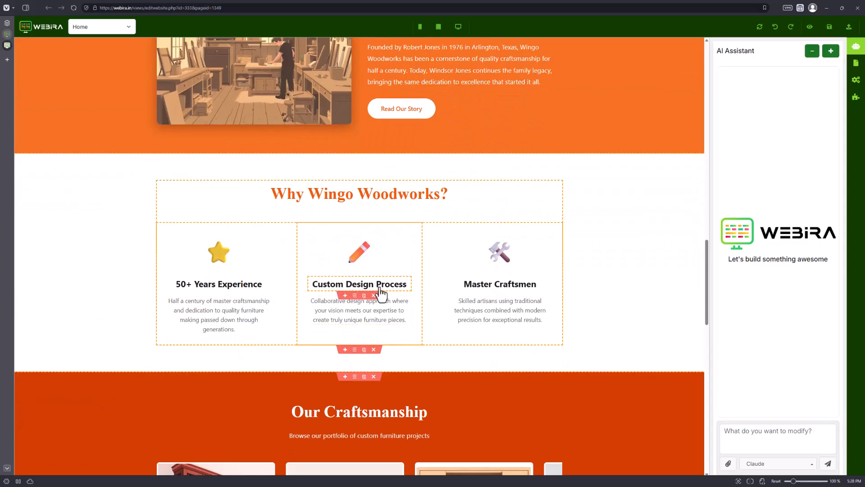
scroll(412, 315, down, 2)
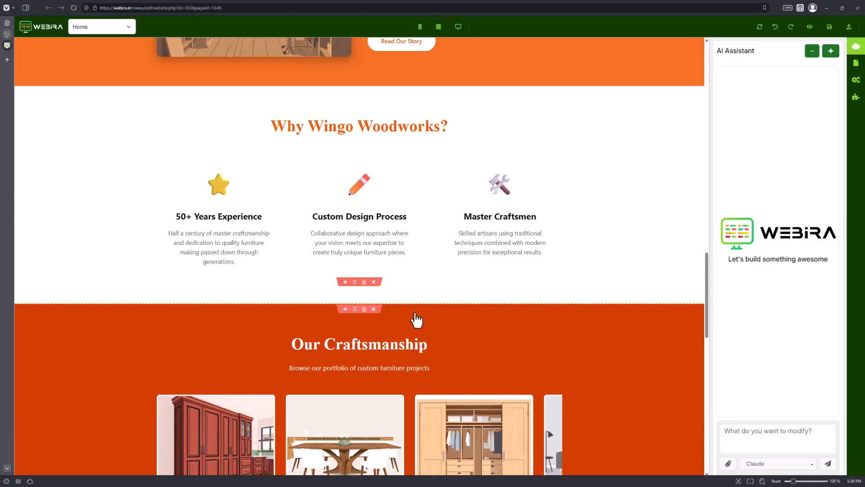
scroll(416, 320, down, 5)
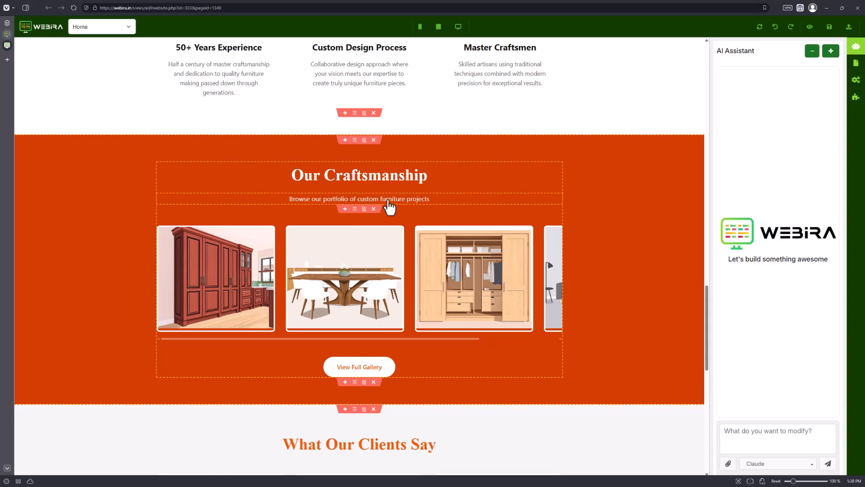
scroll(388, 207, down, 3)
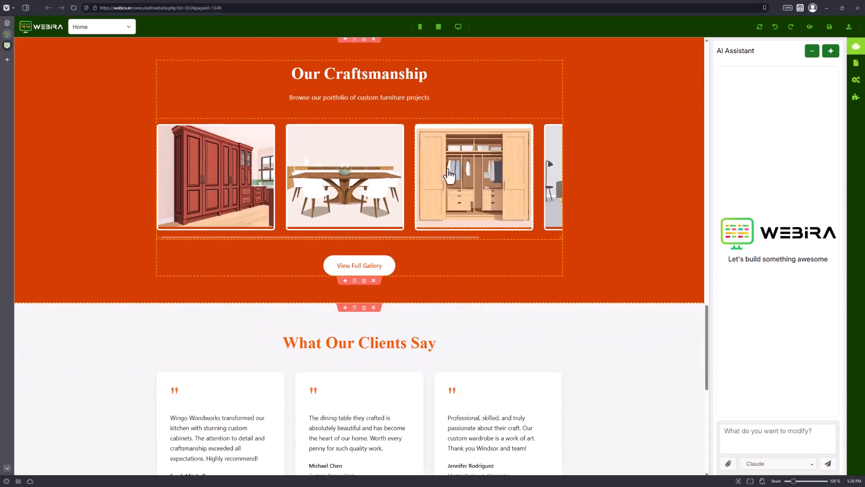
scroll(353, 261, down, 7)
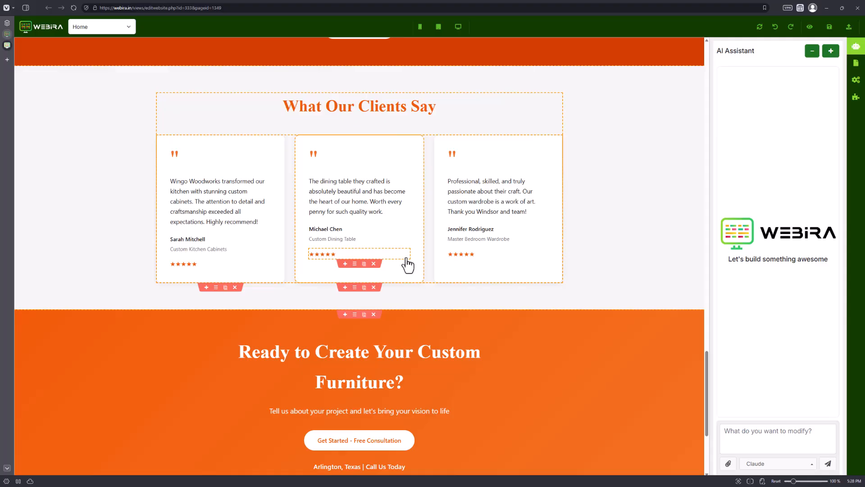
Inspect the text style settings of the testimonial quotes and check the consultation call-to-action and footer of the Home page.
click(238, 205)
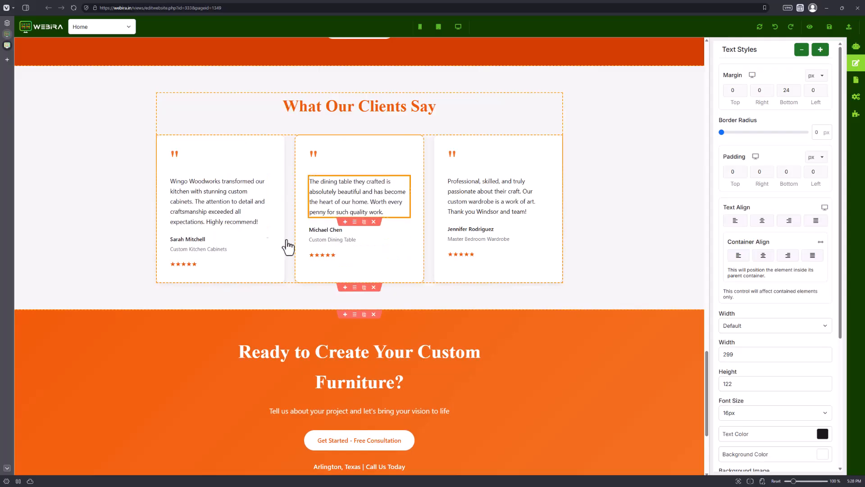
click(468, 202)
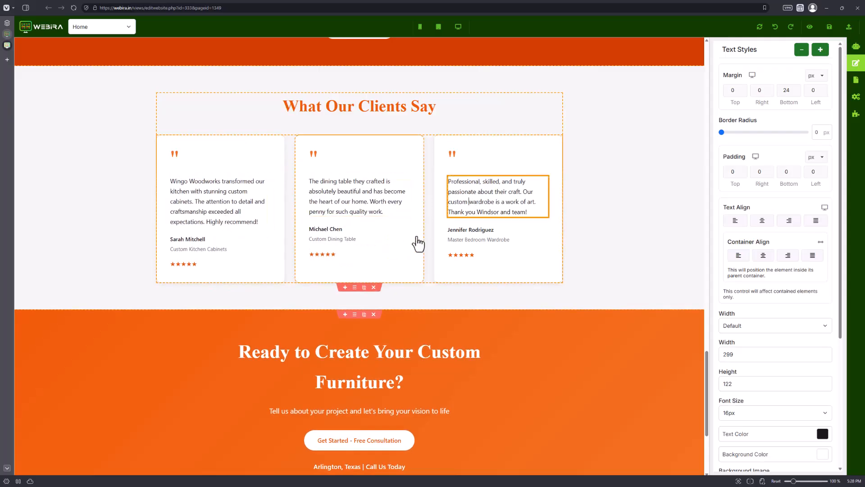
scroll(380, 271, down, 3)
scroll(381, 269, down, 1)
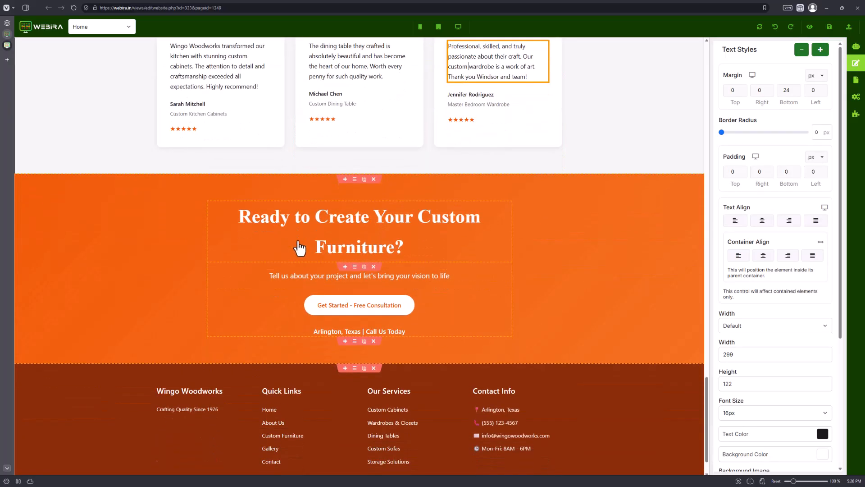
scroll(324, 307, down, 2)
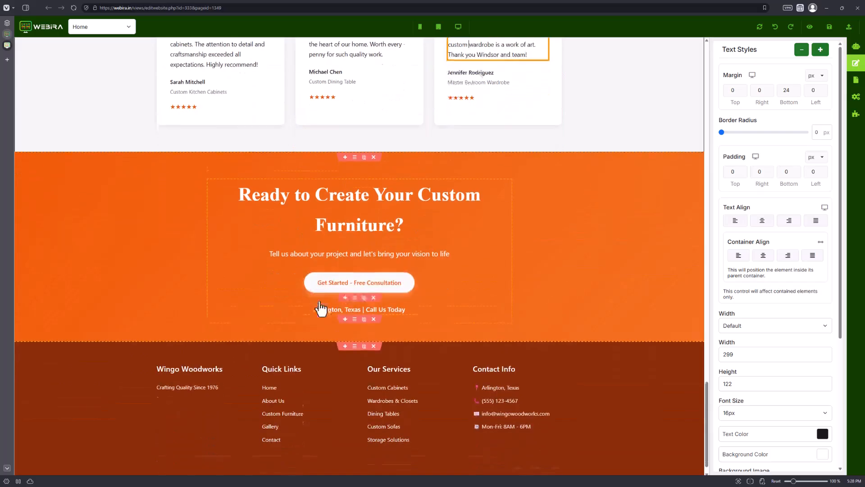
scroll(99, 198, up, 20)
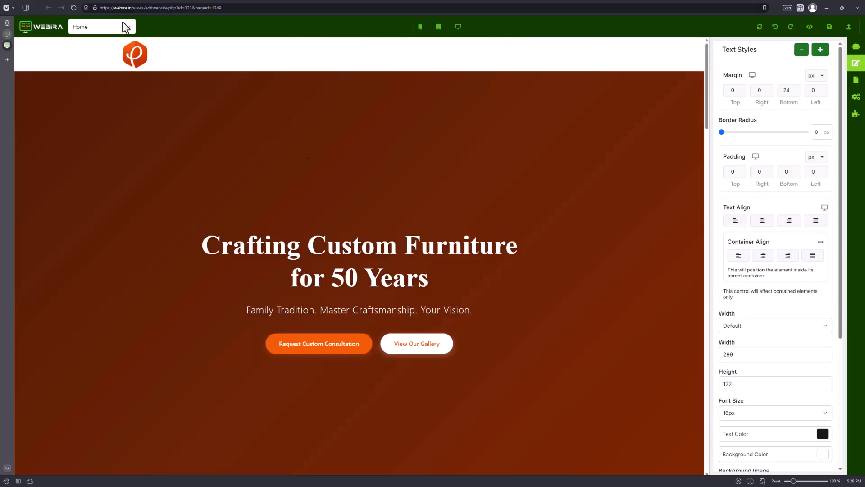
Switch to the About Us page and review its Where It All Began and Continuing the Tradition sections with their images.
click(125, 26)
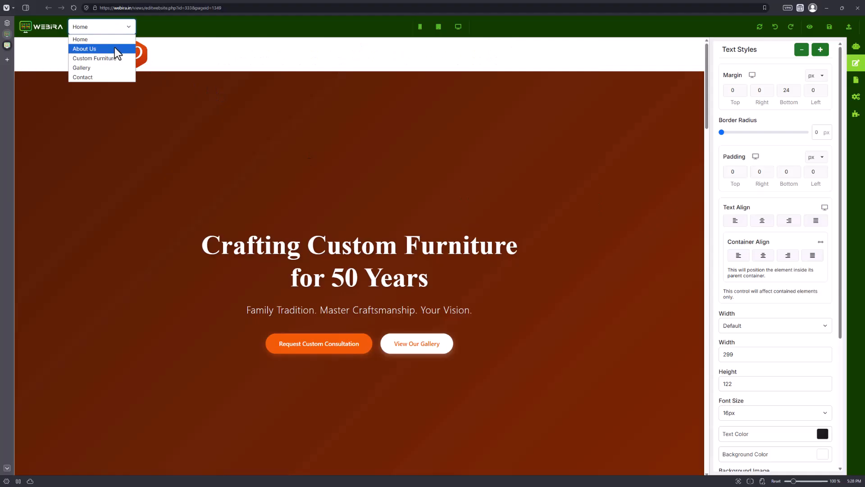
click(114, 49)
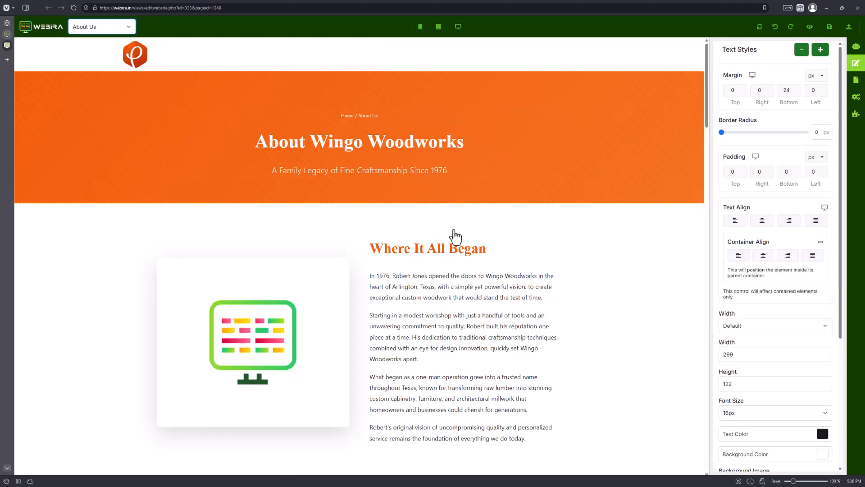
scroll(450, 236, down, 2)
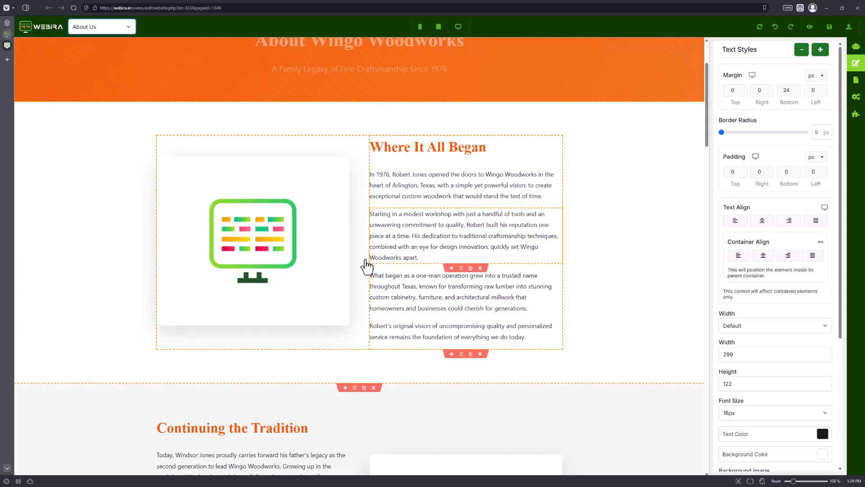
scroll(421, 190, down, 2)
scroll(419, 209, down, 4)
scroll(420, 209, up, 5)
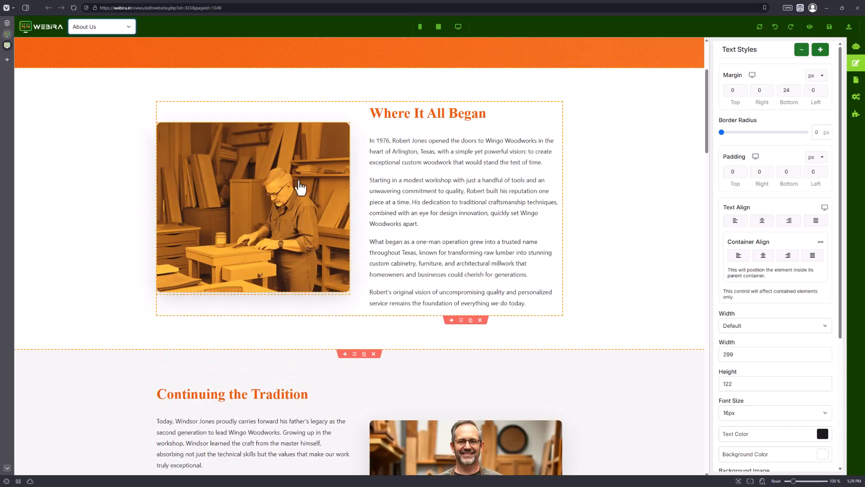
scroll(293, 229, down, 6)
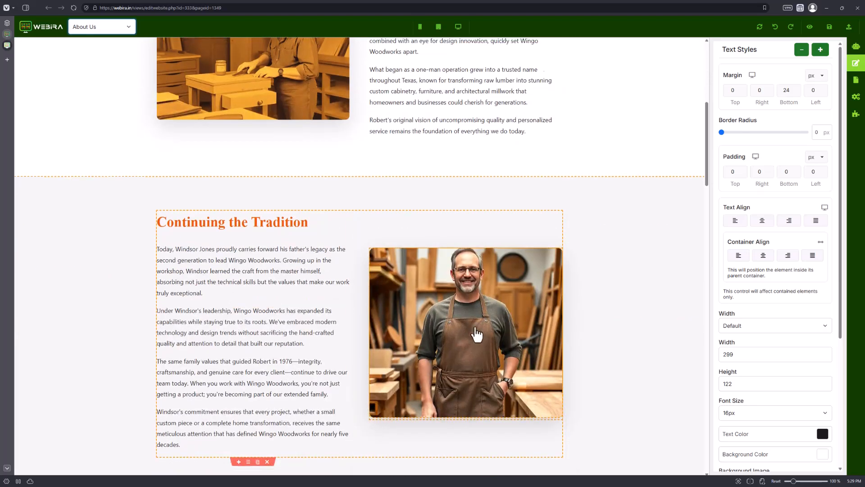
scroll(445, 342, down, 5)
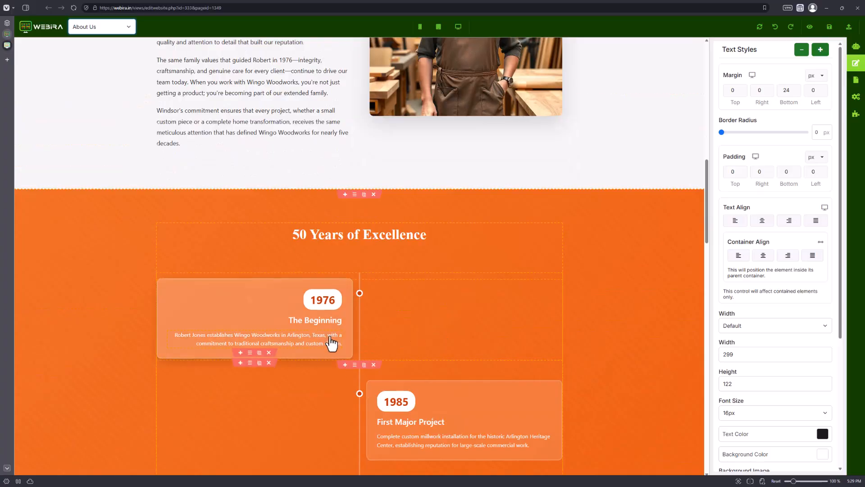
Change the year of the First Major Project entry in the 50 Years of Excellence timeline to 1995.
scroll(269, 248, down, 2)
scroll(421, 336, down, 4)
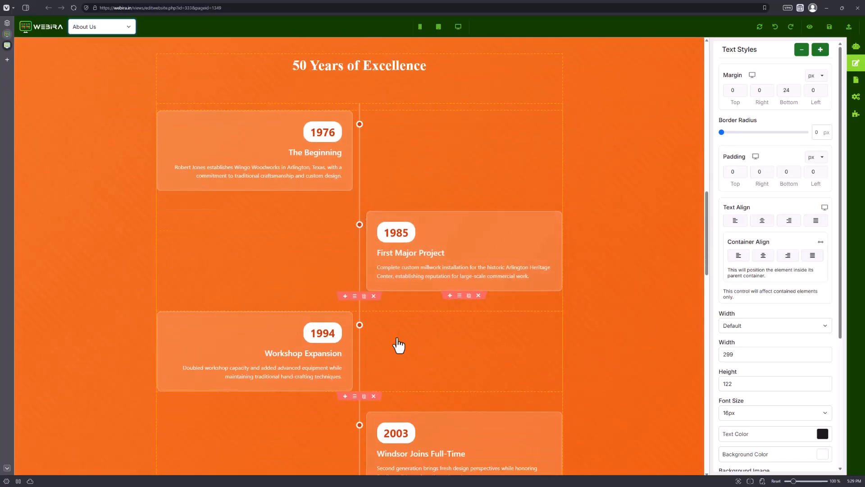
scroll(149, 321, down, 2)
scroll(342, 305, up, 4)
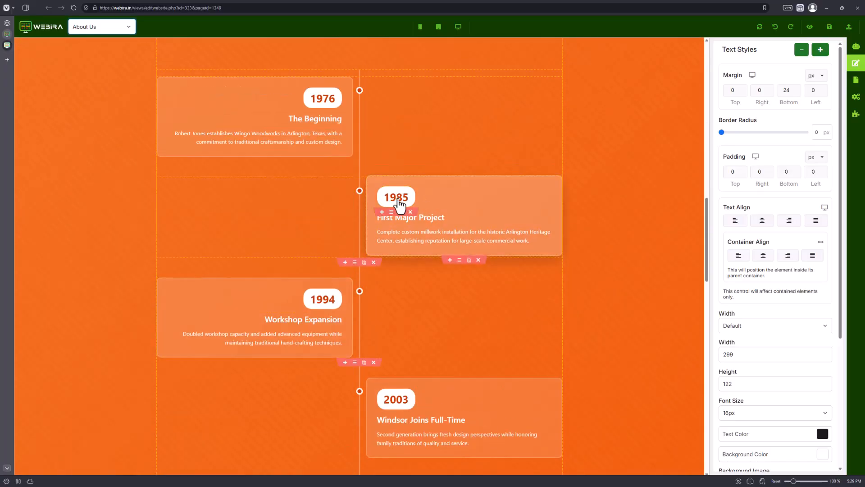
click(400, 204)
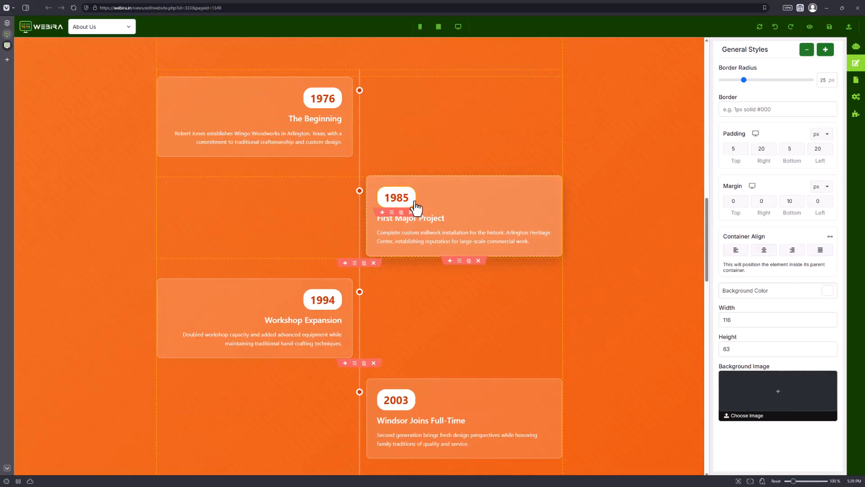
text(9)
key(BackSpace)
key(BackSpace)
text(9)
click(477, 367)
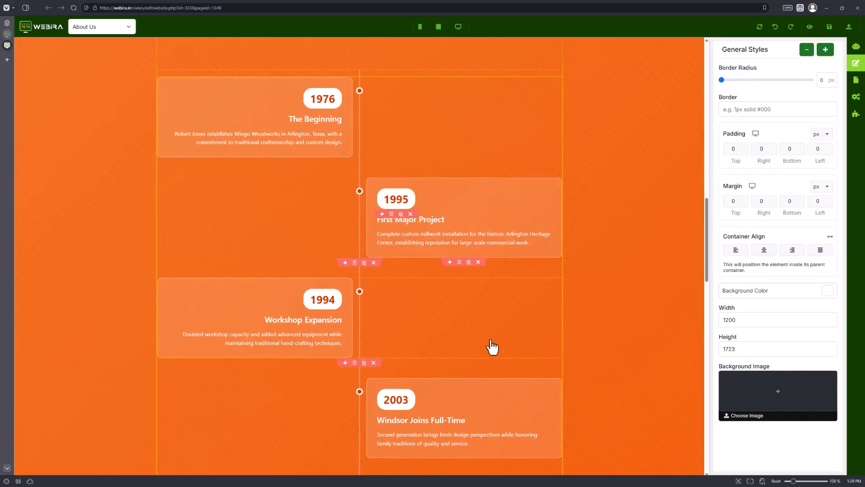
Set the year of the timeline entry directly after Workshop Expansion to 2005 and check the edited timeline.
scroll(492, 346, down, 4)
double_click(396, 253)
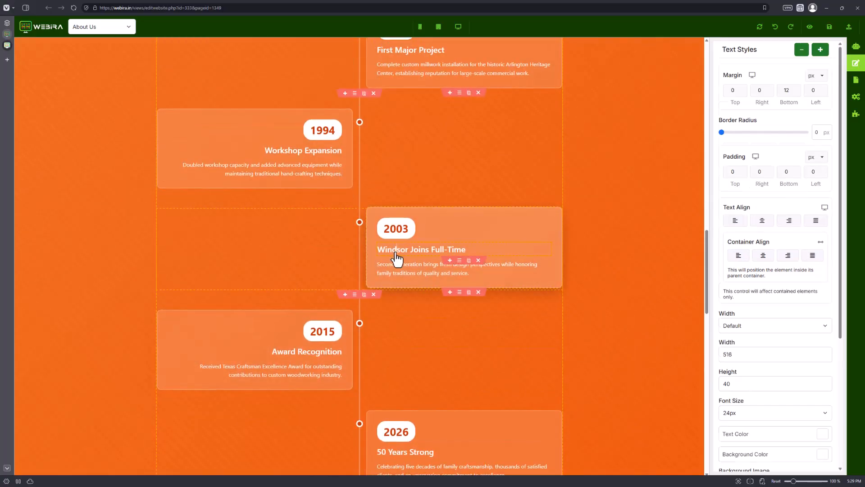
click(404, 239)
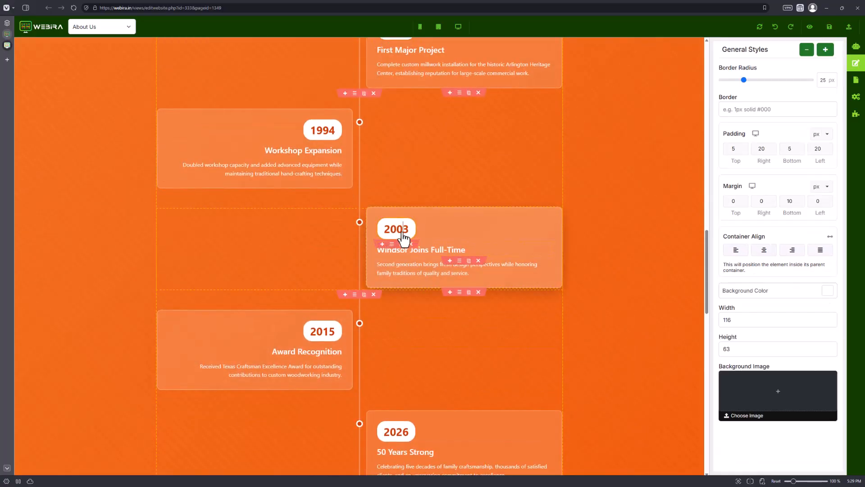
drag(403, 235, 410, 236)
click(370, 263)
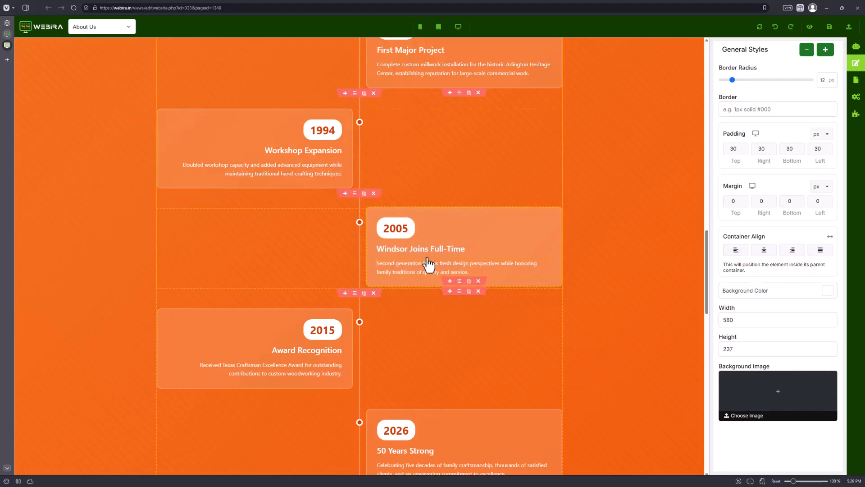
scroll(356, 302, up, 5)
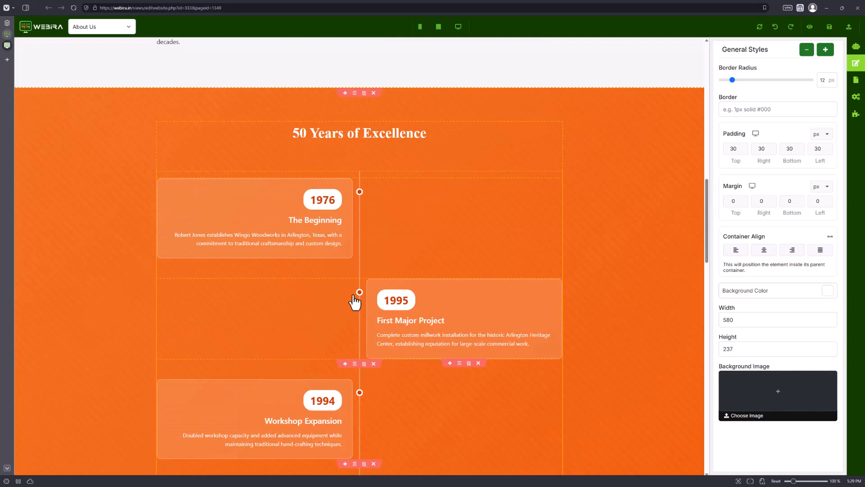
scroll(355, 302, down, 3)
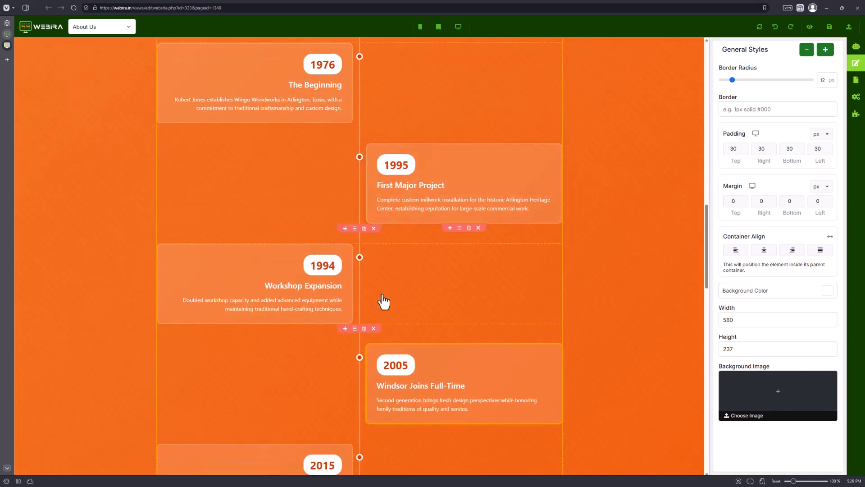
Review the rest of the About Us page, from the timeline through Master Craftsmen and Our Commitment to You to the closing call-to-action.
scroll(490, 271, down, 10)
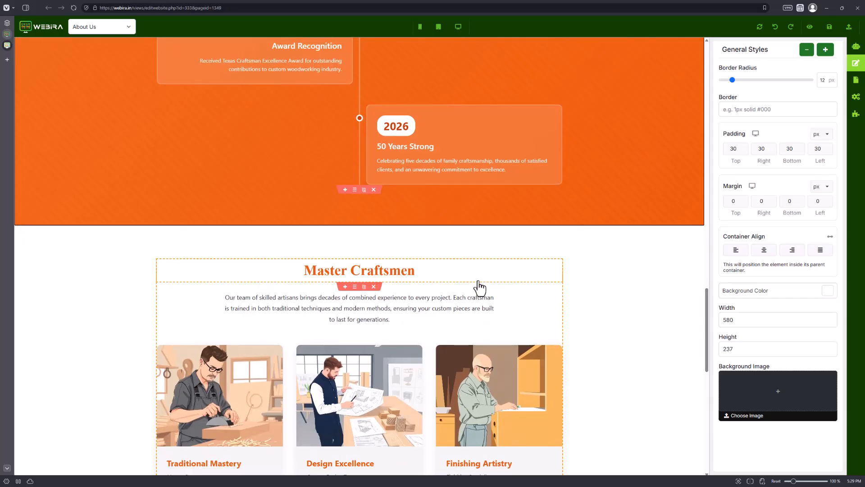
scroll(480, 286, down, 2)
scroll(224, 293, down, 1)
scroll(224, 292, down, 2)
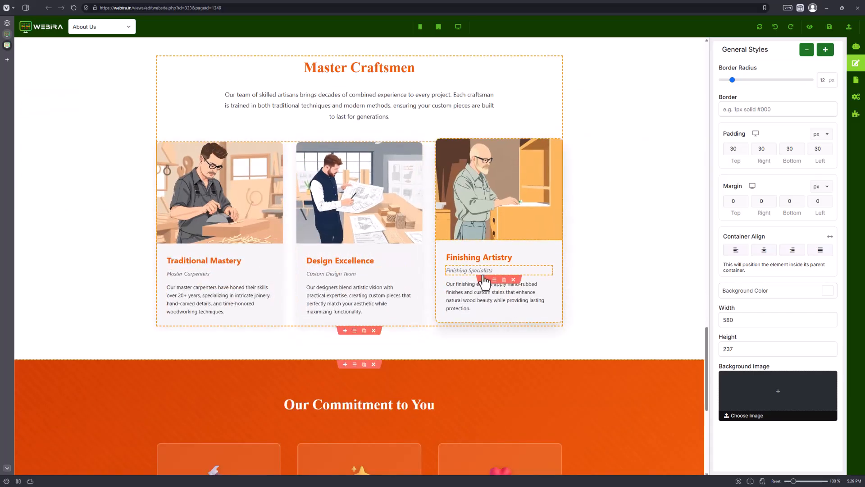
scroll(312, 339, down, 1)
scroll(460, 286, down, 3)
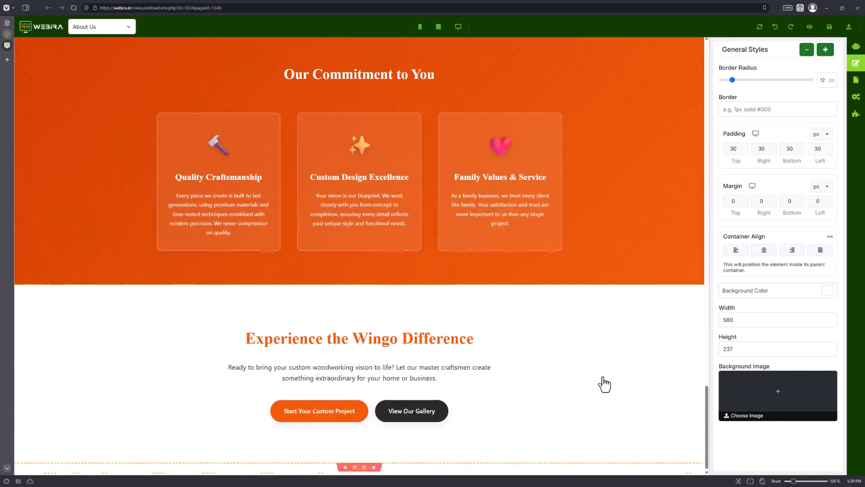
Select the woodworker image in the Where It All Began section and inspect its image style and upload settings.
scroll(587, 377, up, 10)
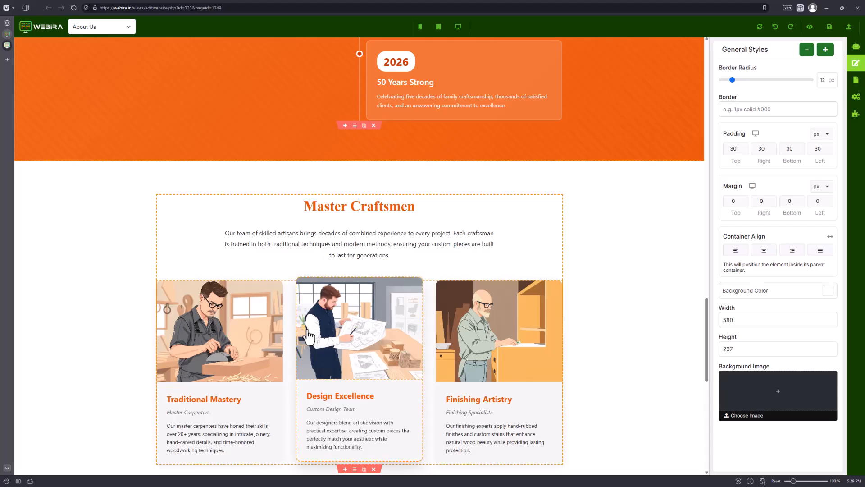
scroll(587, 297, up, 10)
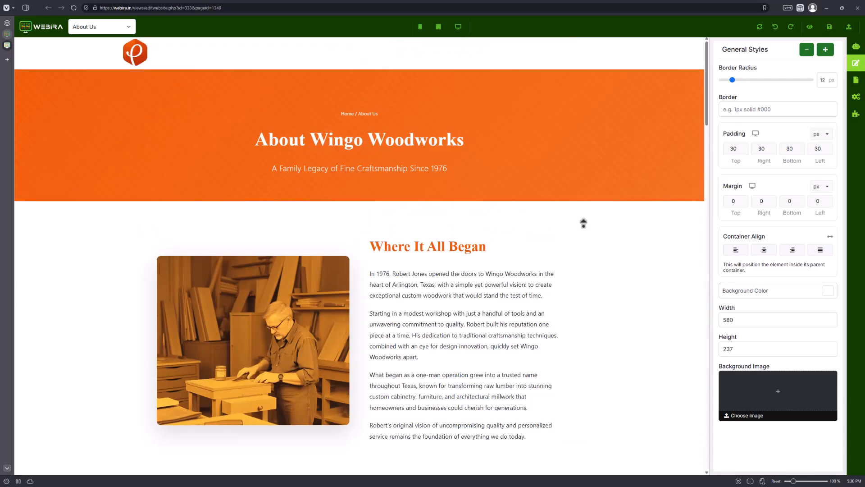
scroll(393, 311, down, 5)
scroll(357, 308, up, 3)
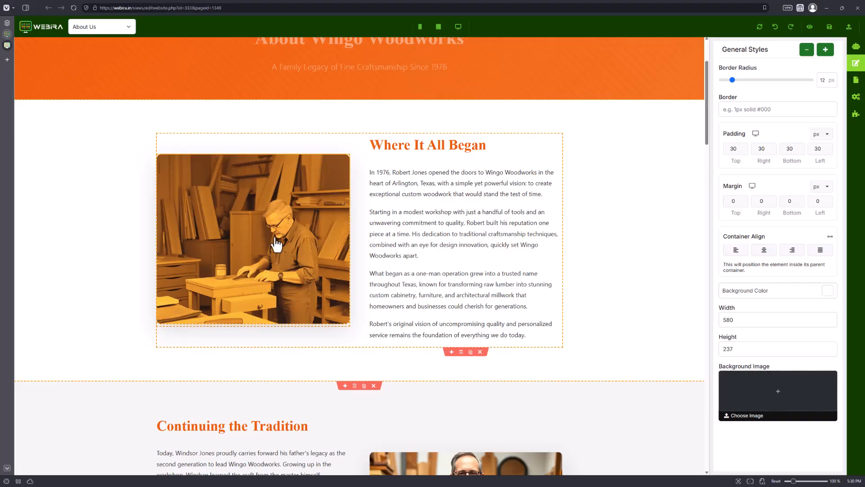
click(265, 208)
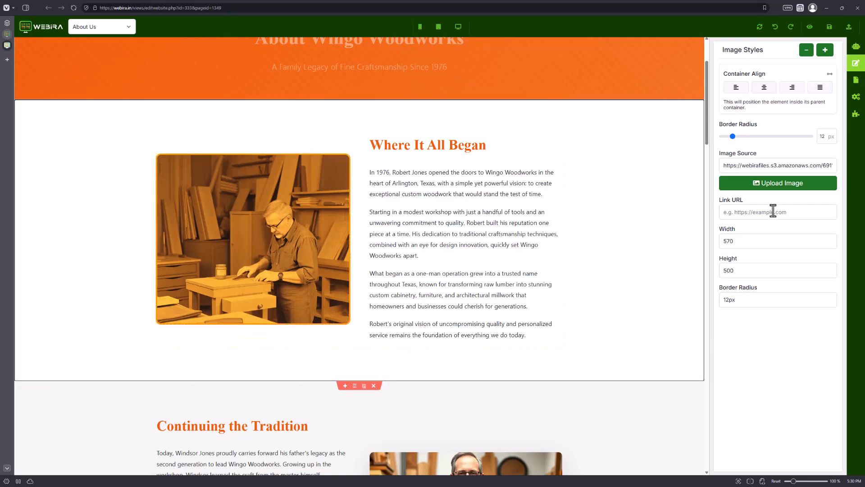
click(772, 191)
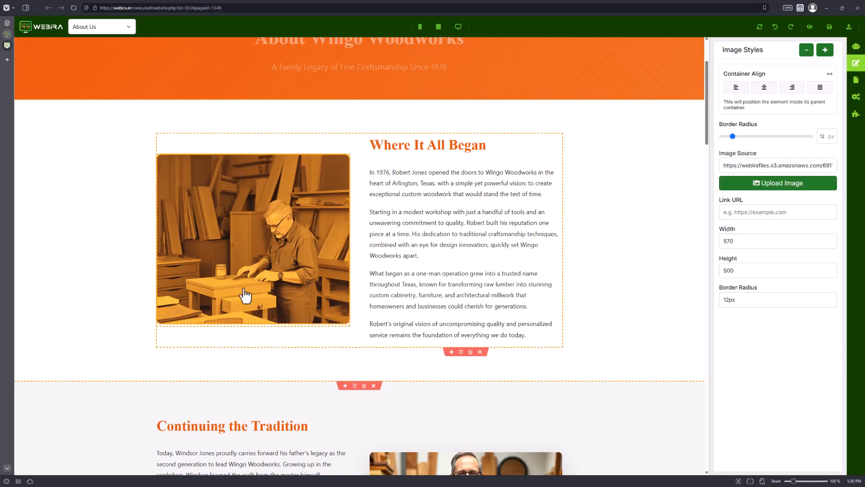
click(236, 245)
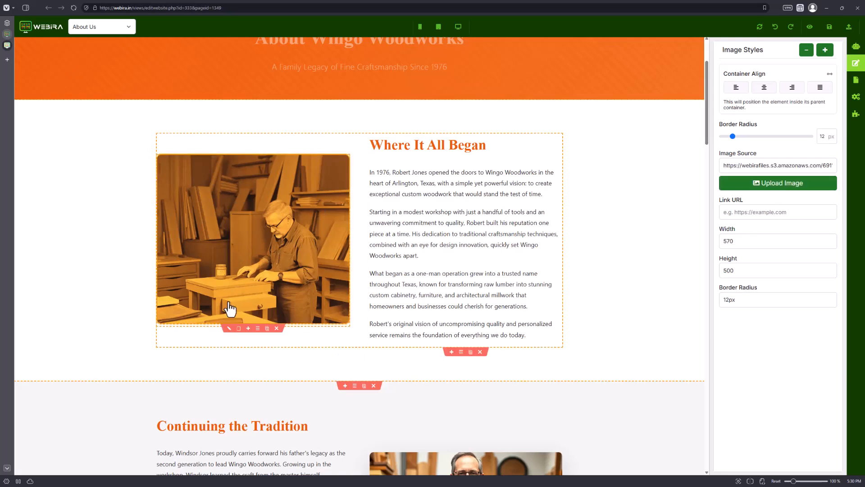
Open AI editing for the Where It All Began image and choose the Flux Kontext Pro model.
click(239, 330)
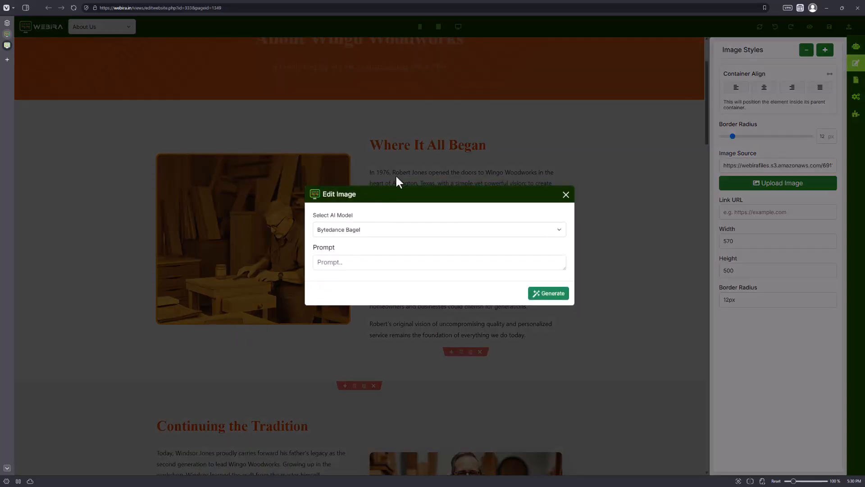
click(389, 227)
click(388, 228)
click(386, 229)
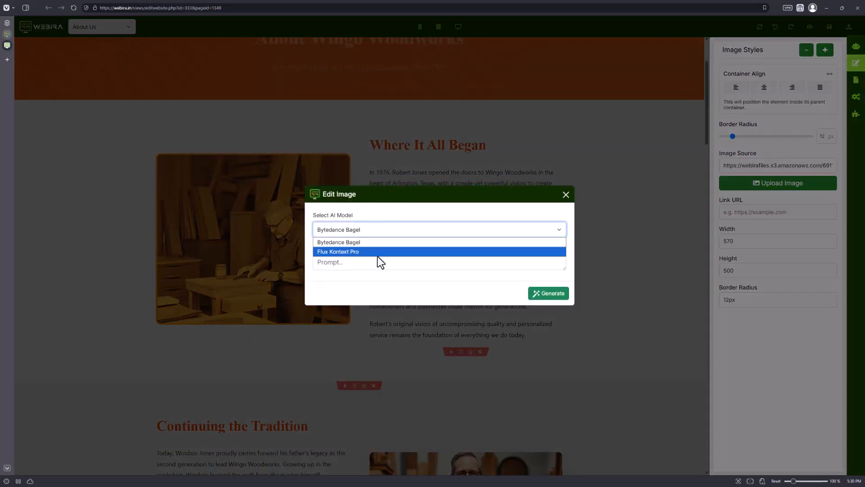
click(381, 252)
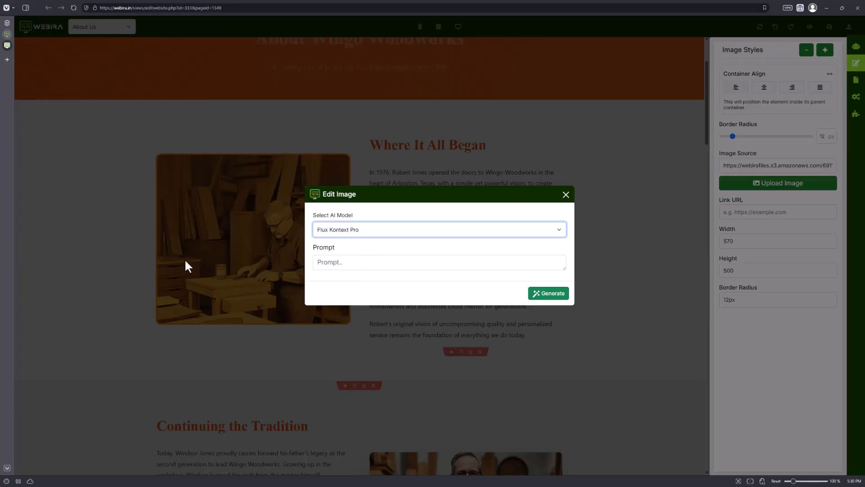
Generate the edited image with the prompt "Make the person hold a pen. Also make him smile and look at the camera.".
click(345, 264)
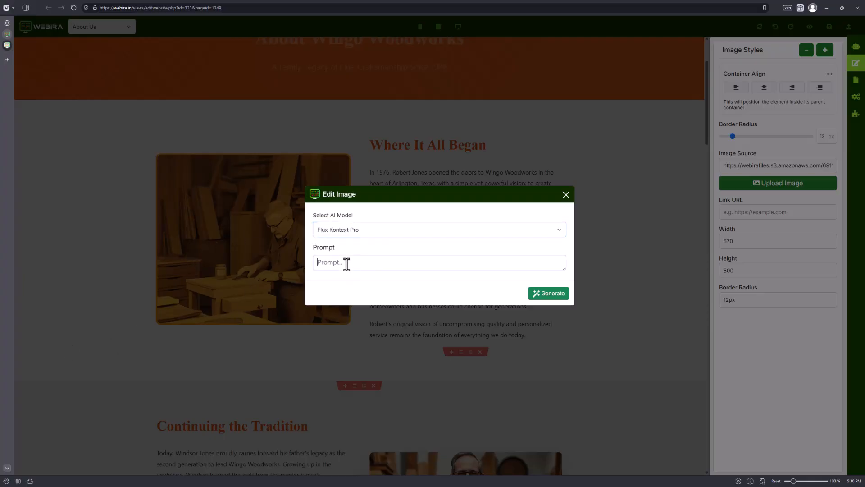
text(mAK)
key(BackSpace)
key(BackSpace)
key(BackSpace)
text(Ma)
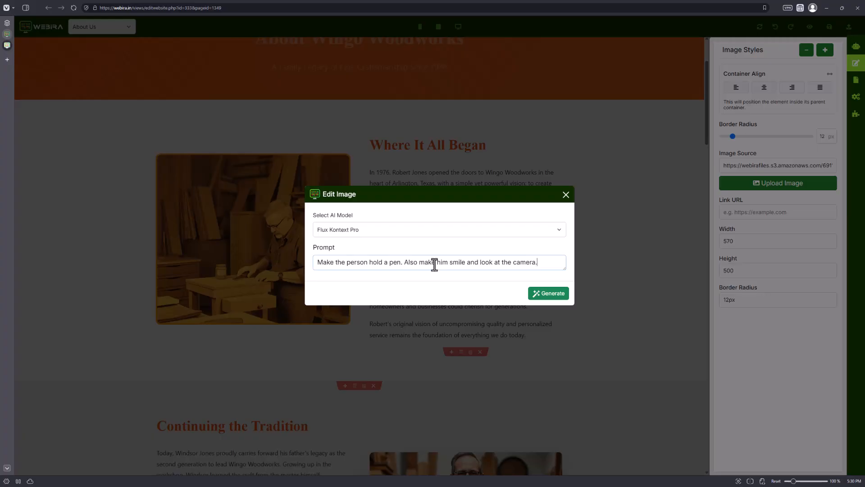
click(561, 297)
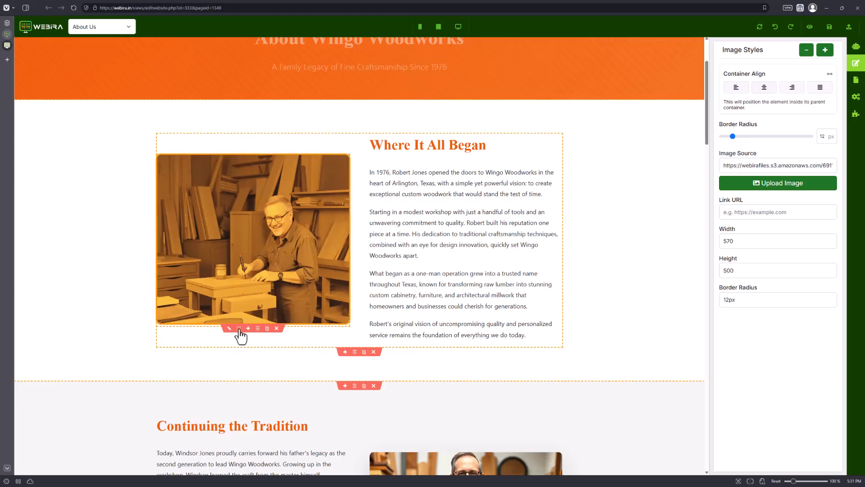
Start creating a new AI image in place of the Where It All Began picture and choose the Ideogram model.
click(232, 331)
click(391, 232)
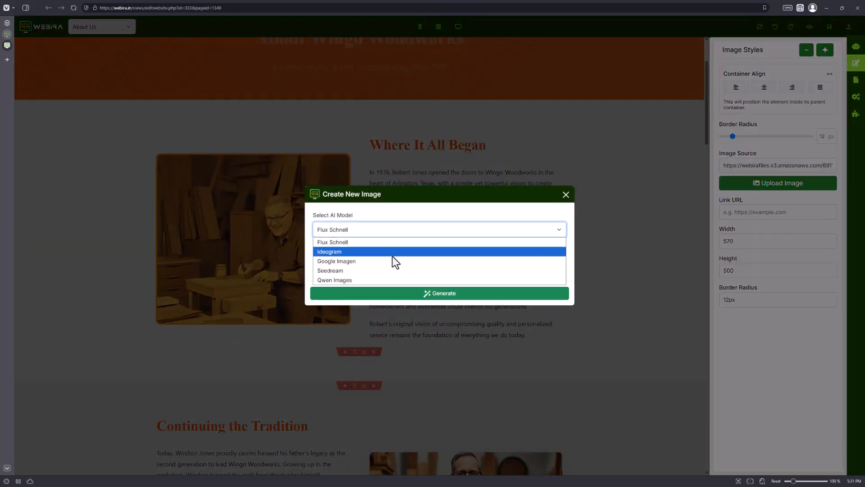
click(393, 255)
click(392, 231)
click(379, 249)
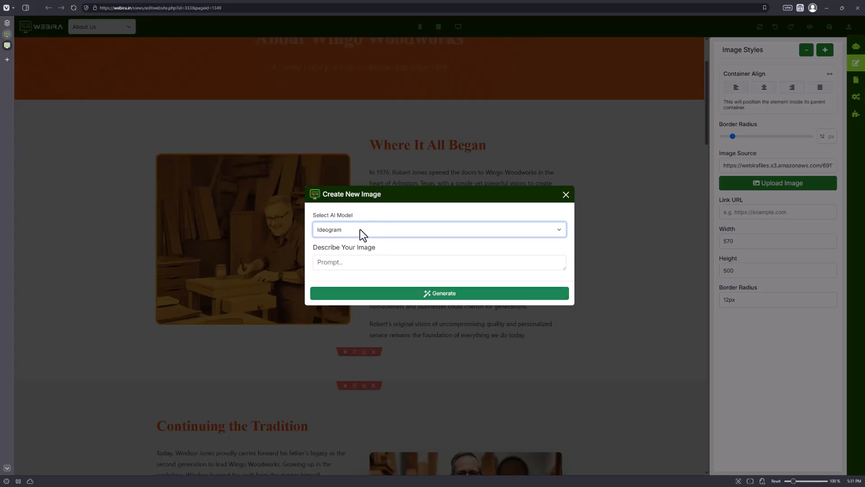
Generate the new image with the prompt "Create a realistic of a 65 year old man in his carpentry workshop. He's making a fine oak table.".
click(352, 265)
text(Cre)
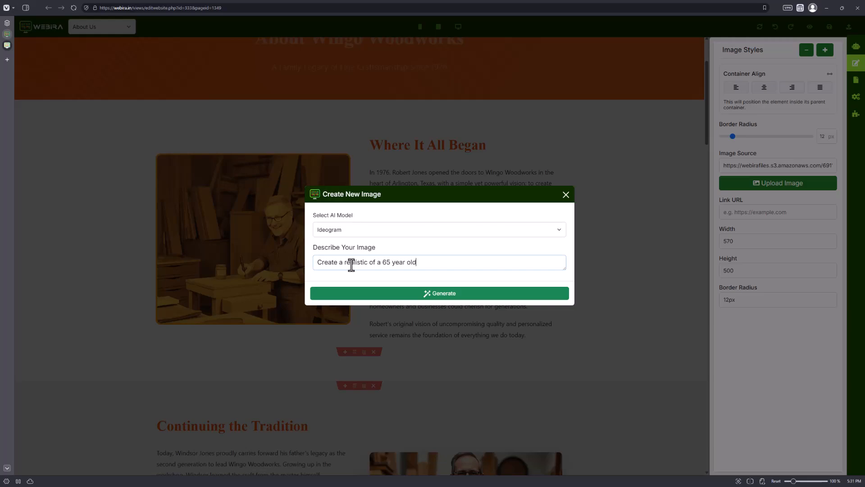
text(man in his carpentry workshop. He's making a)
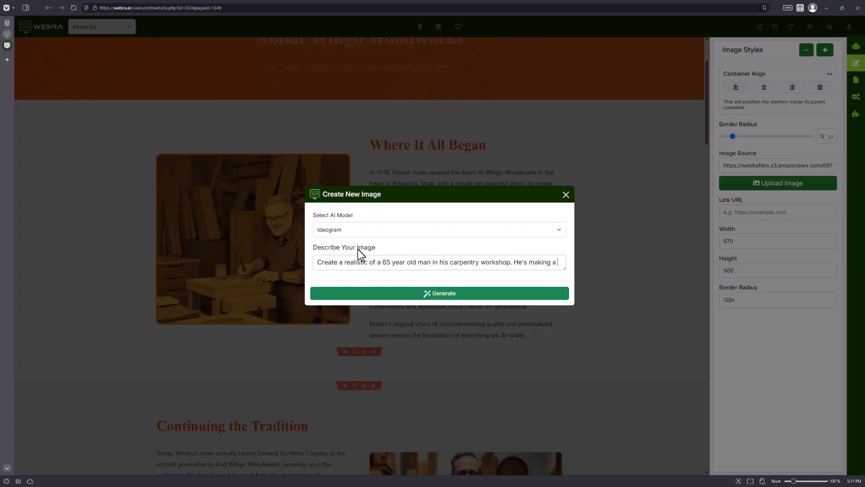
text( fine se)
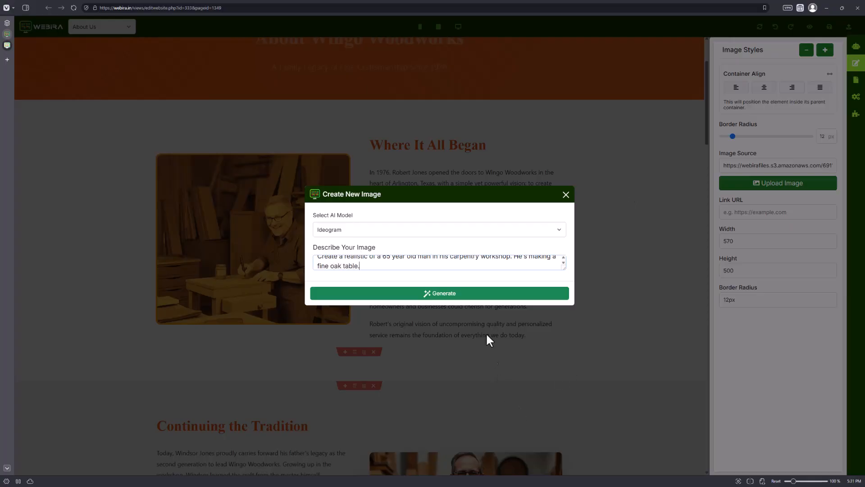
click(468, 293)
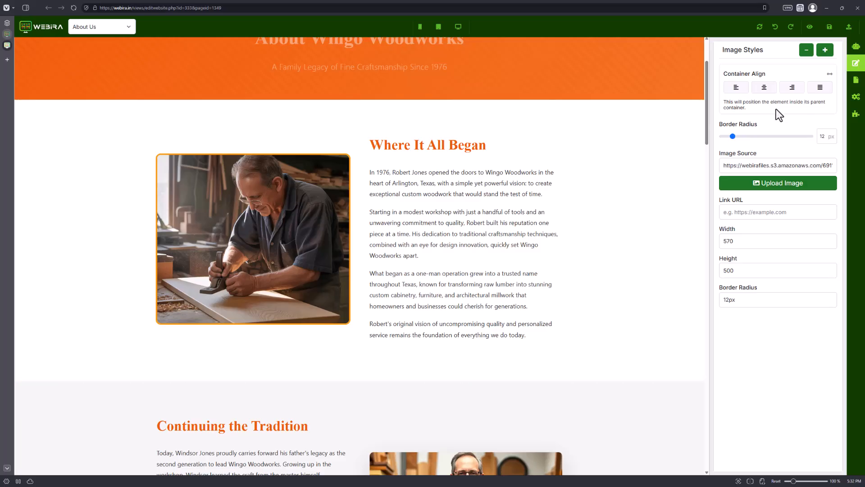
Select the whole Master Craftsmen block on the About Us page and open the AI Assistant for it.
scroll(506, 222, down, 10)
scroll(386, 270, down, 18)
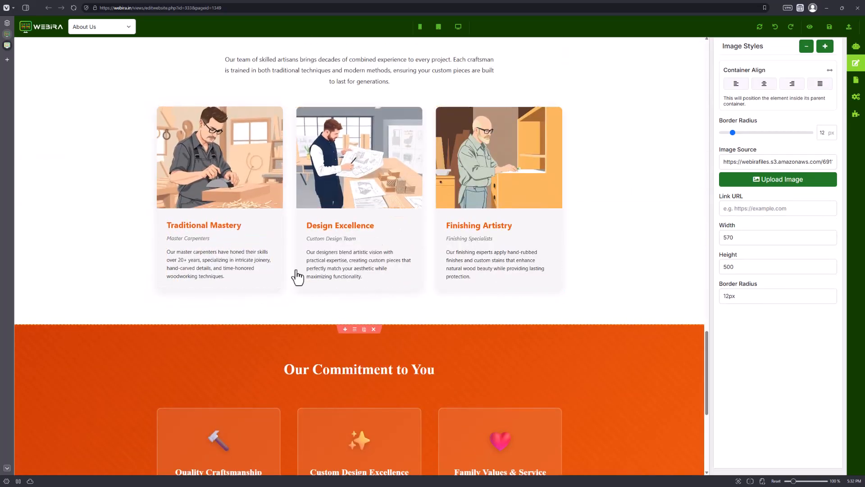
scroll(498, 247, up, 3)
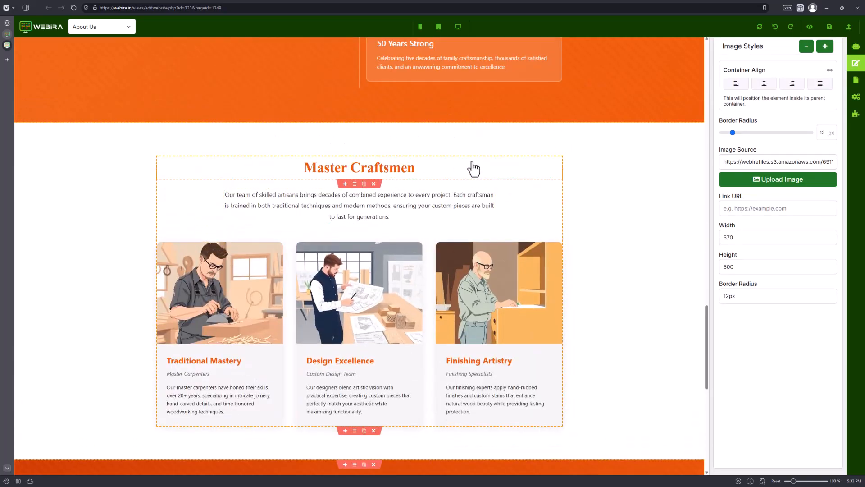
click(564, 215)
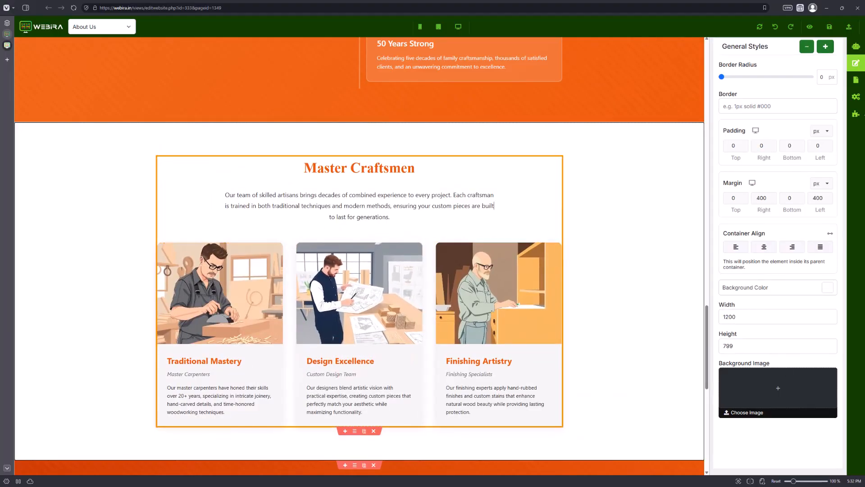
click(856, 46)
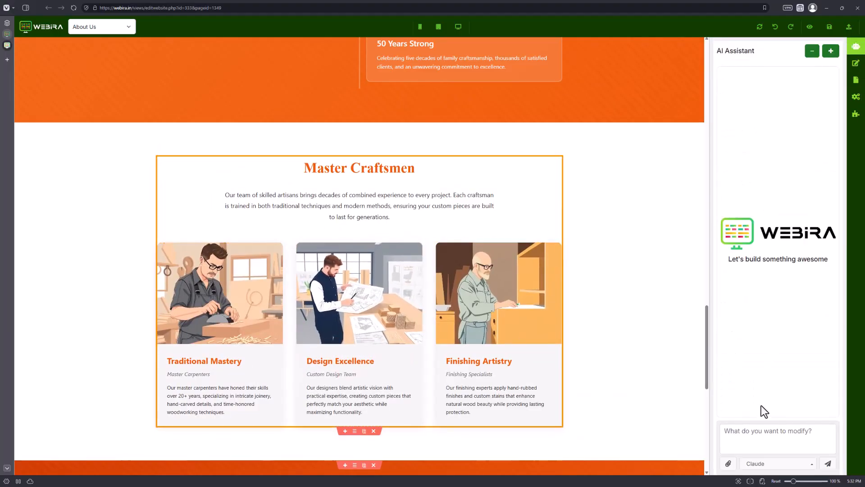
Enter a prompt to change the contents to a section about the team members, listing three carpenters' names and roles, and review it.
click(784, 434)
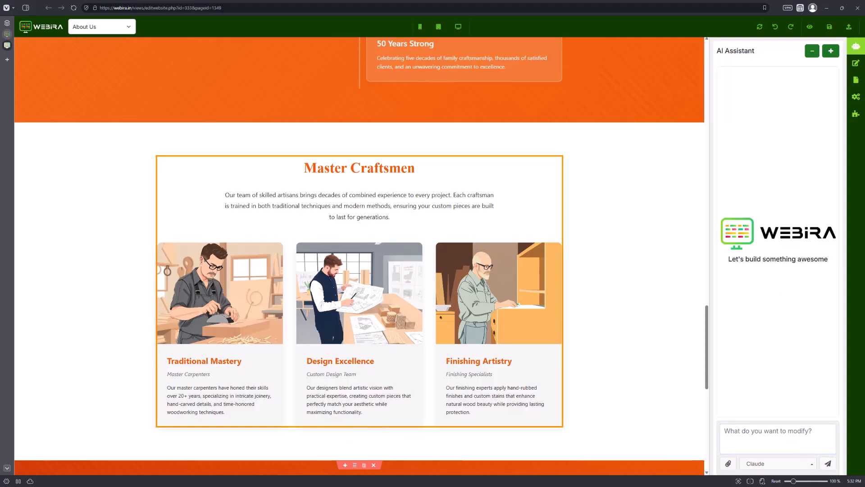
key(ctrl+v)
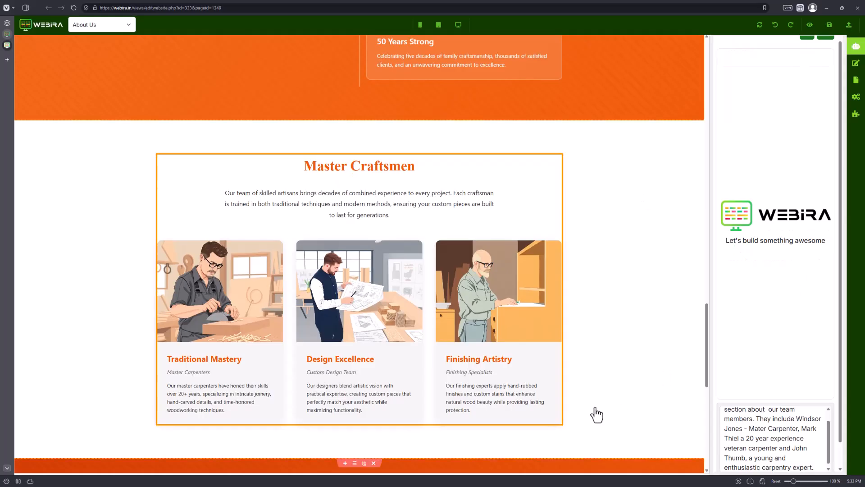
scroll(361, 214, up, 1)
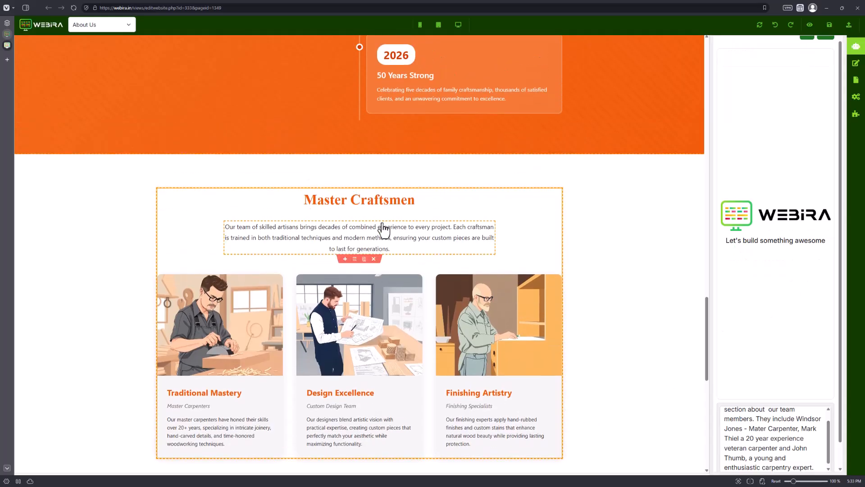
scroll(832, 432, down, 1)
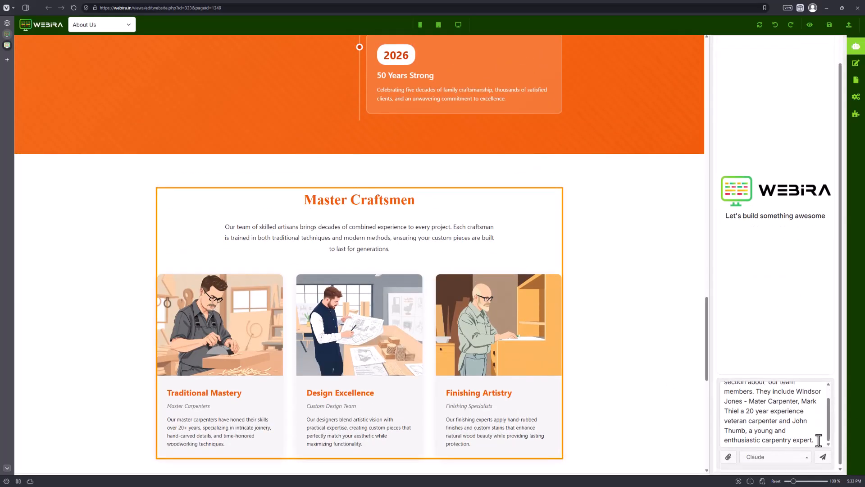
drag(829, 437, 829, 425)
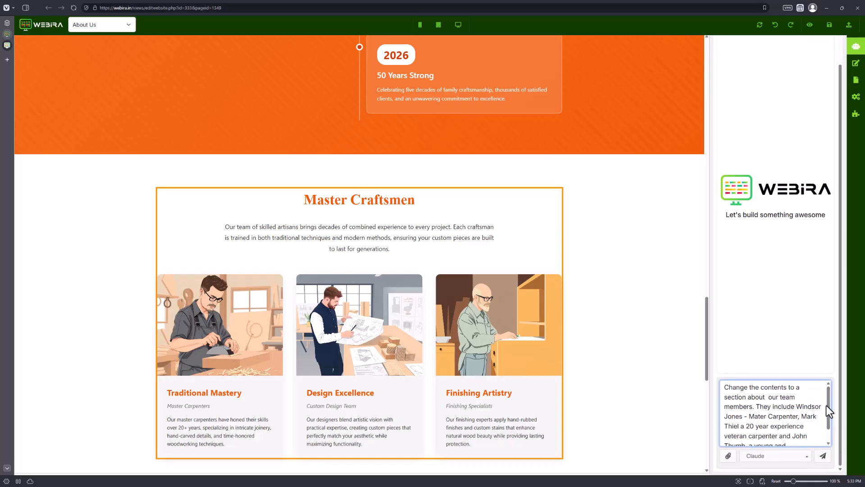
scroll(833, 414, down, 2)
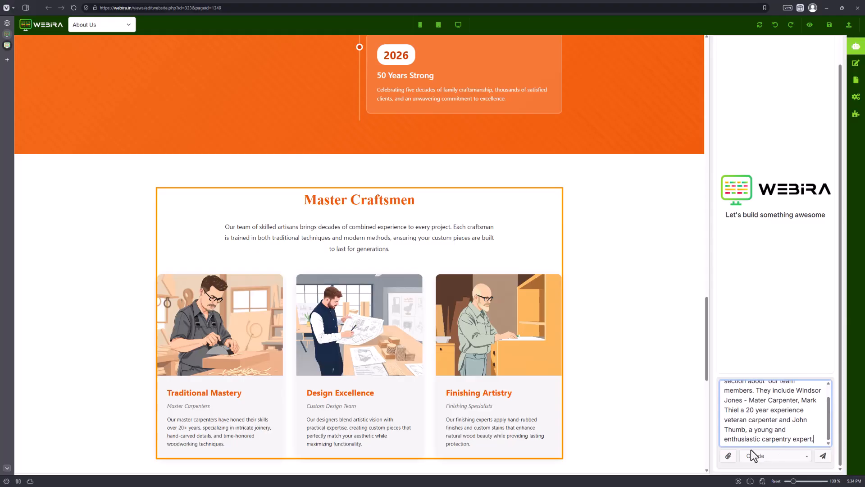
Keep Claude as the AI model and send the team section request.
click(791, 456)
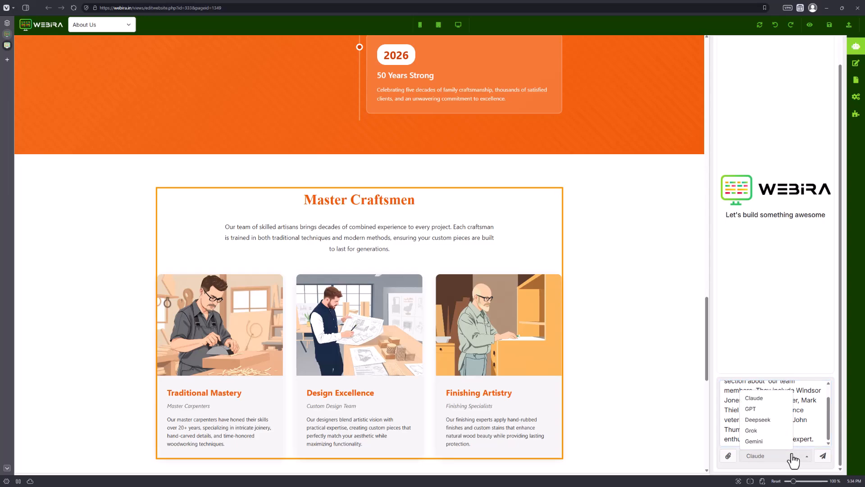
click(812, 400)
click(823, 456)
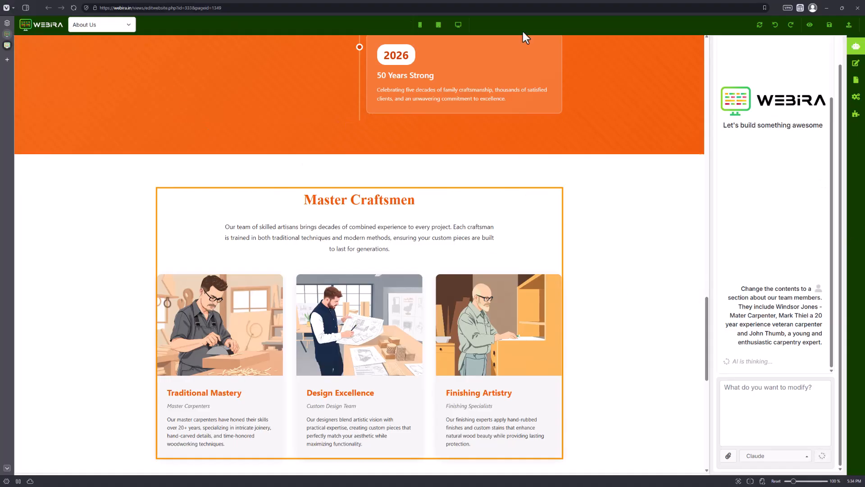
Check the regenerated team section and select its intro paragraph to view the text style settings.
scroll(77, 347, down, 1)
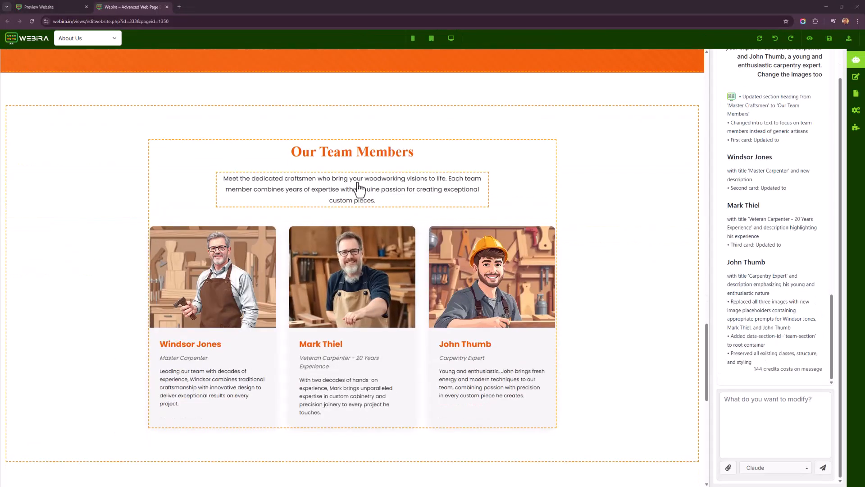
click(359, 190)
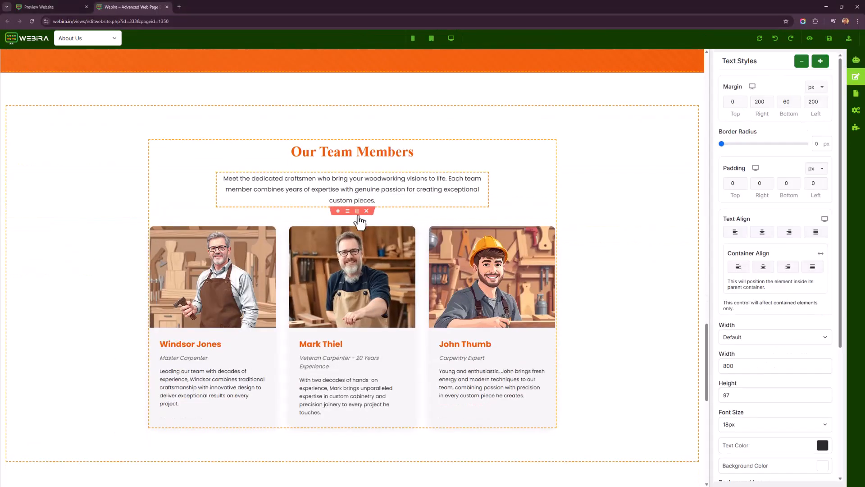
Inspect the team member cards on the About Us page, selecting their name, role and photo elements, and check the section below.
scroll(228, 318, down, 2)
click(217, 291)
click(215, 310)
click(353, 247)
click(354, 297)
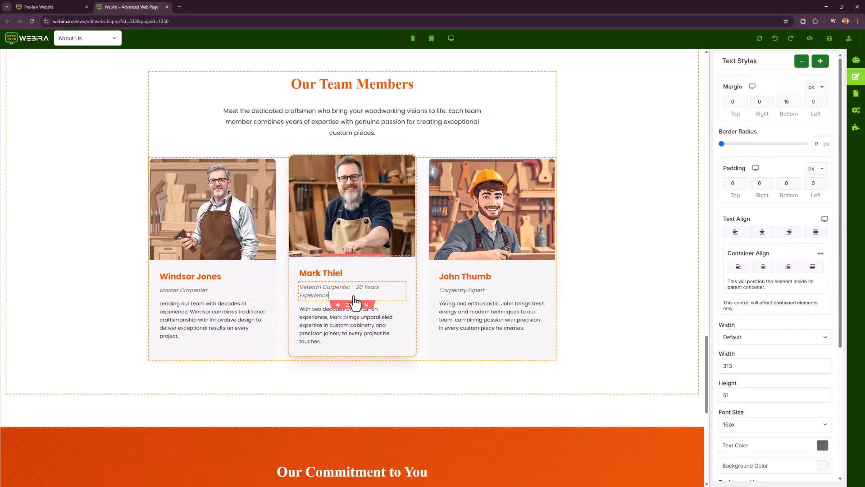
click(507, 239)
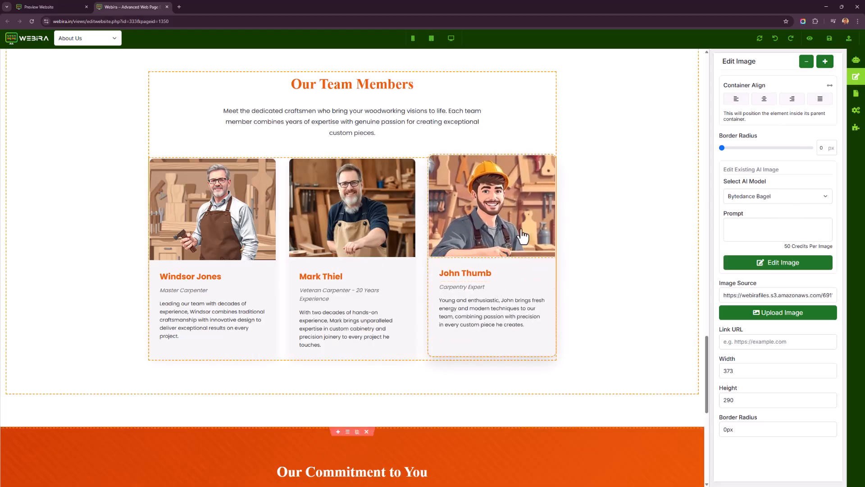
scroll(406, 322, down, 7)
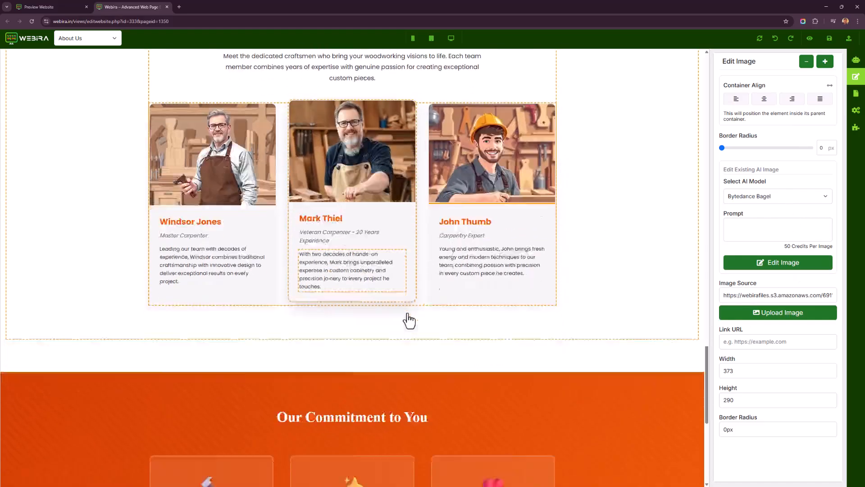
scroll(409, 328, up, 2)
Open the Custom Furniture page and review its introduction, process steps, and cabinets and storage section.
click(100, 36)
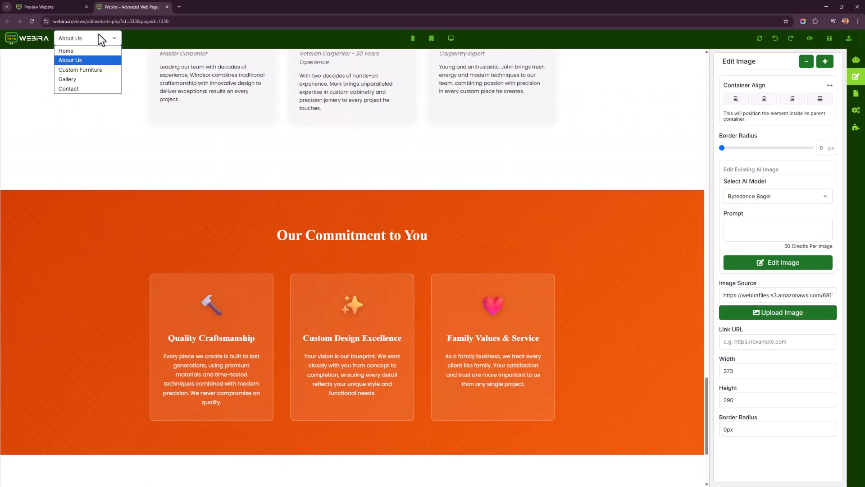
click(100, 70)
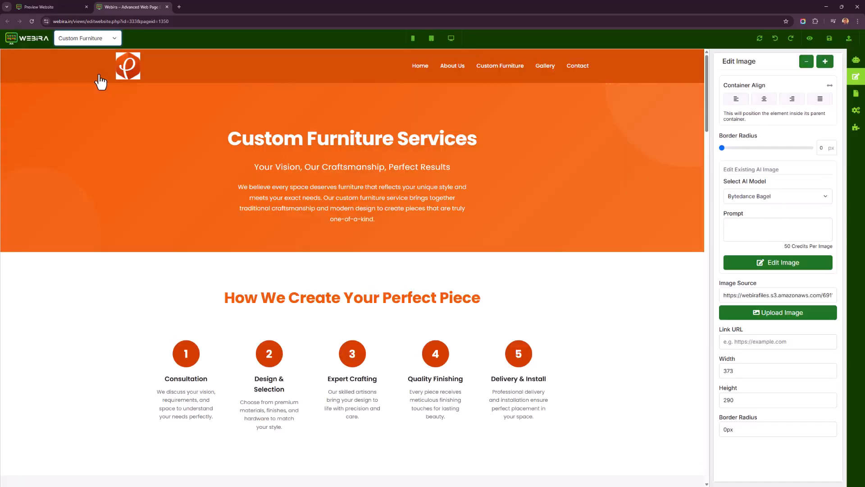
scroll(376, 229, down, 1)
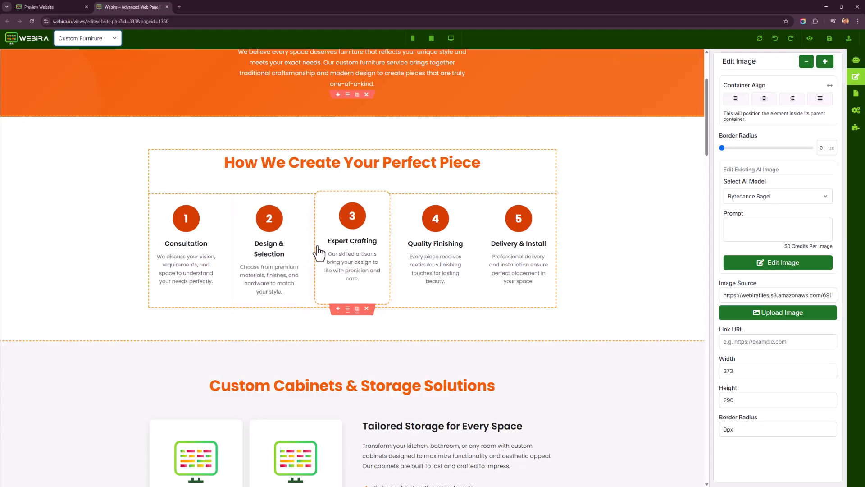
scroll(353, 253, down, 2)
scroll(360, 259, down, 1)
scroll(350, 257, up, 3)
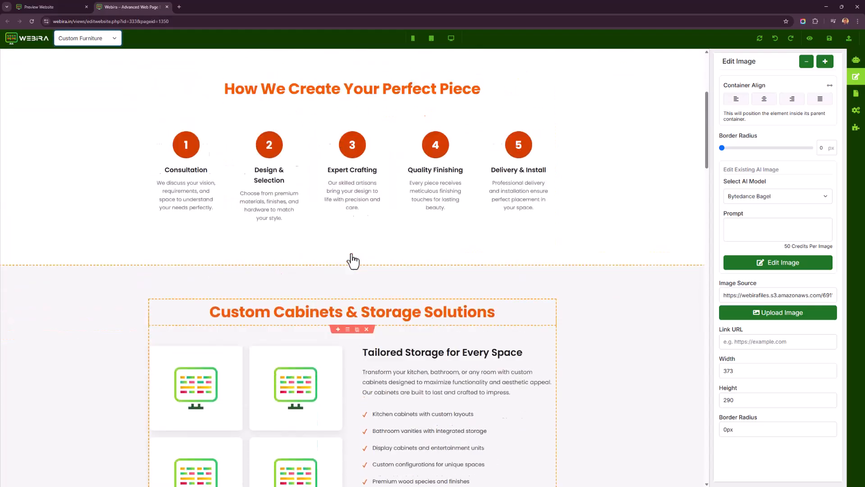
scroll(351, 221, down, 2)
scroll(388, 240, down, 2)
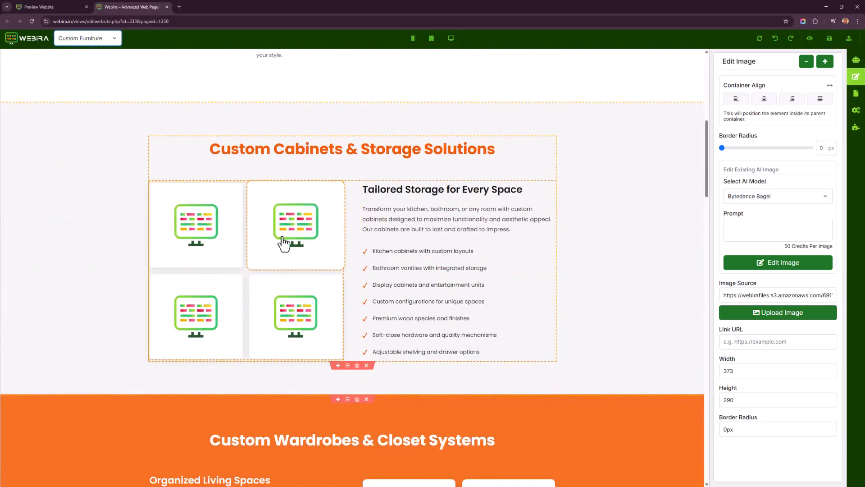
Review the remaining Custom Furniture sections, from wardrobes and dining tables through materials and finishes to the closing call to action.
scroll(350, 264, down, 10)
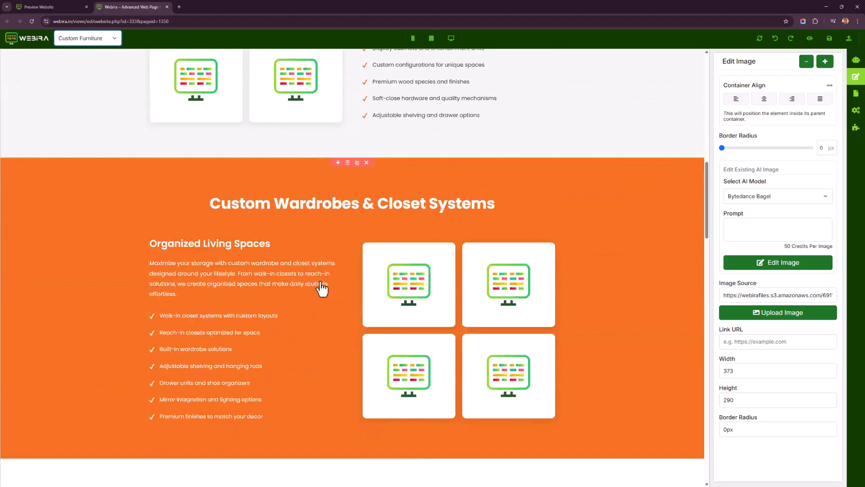
scroll(275, 273, down, 8)
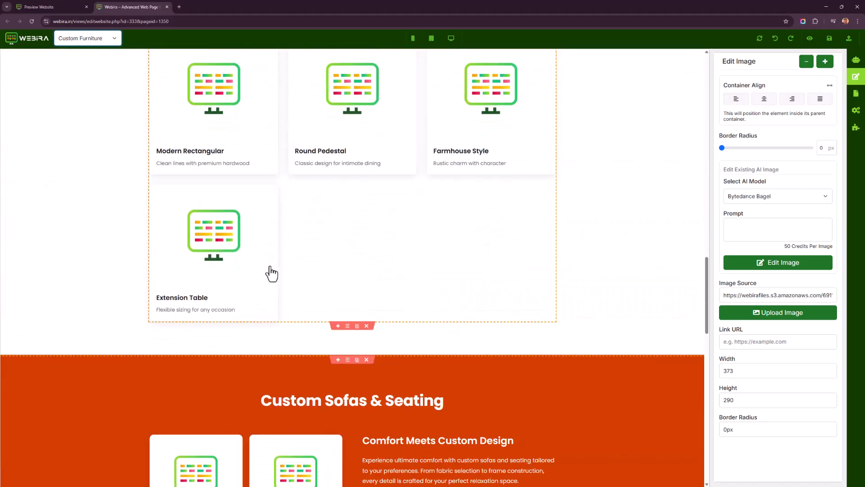
scroll(272, 272, down, 6)
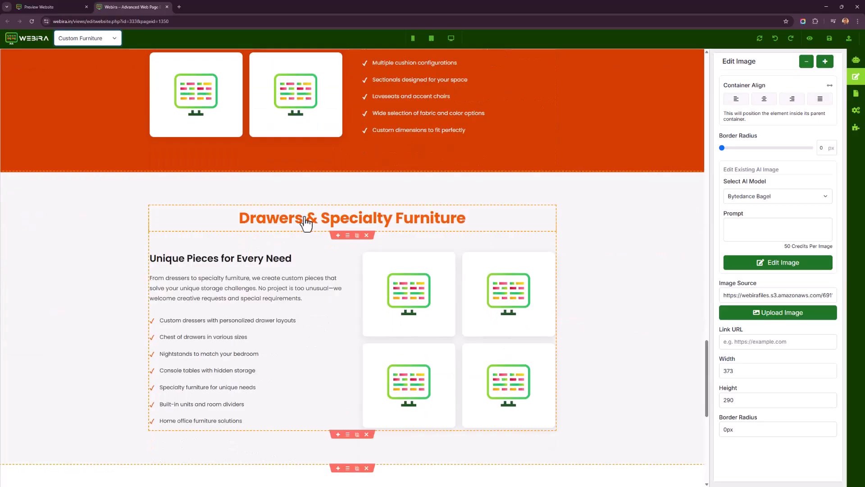
scroll(270, 243, up, 6)
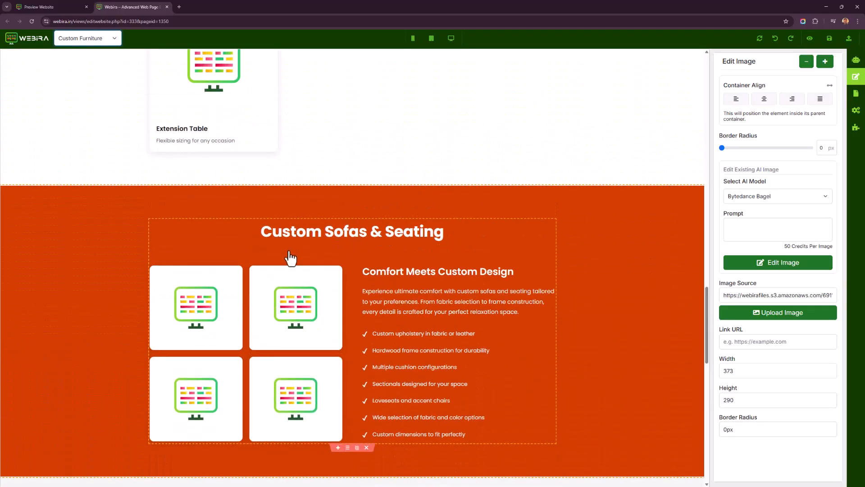
scroll(291, 255, down, 6)
scroll(295, 297, down, 2)
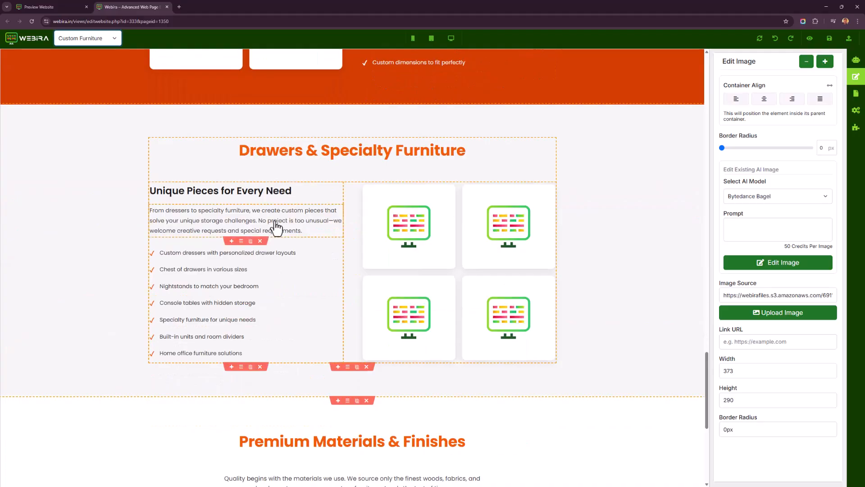
scroll(286, 293, down, 3)
scroll(465, 296, down, 3)
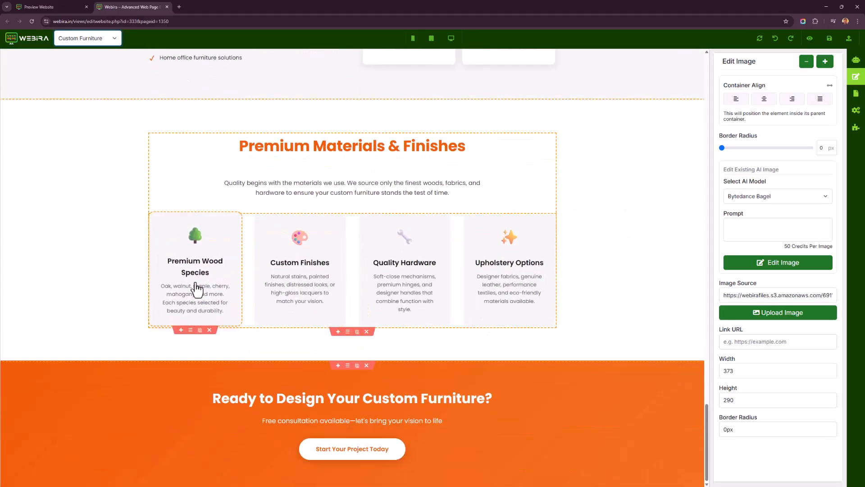
scroll(477, 303, down, 2)
scroll(343, 402, down, 1)
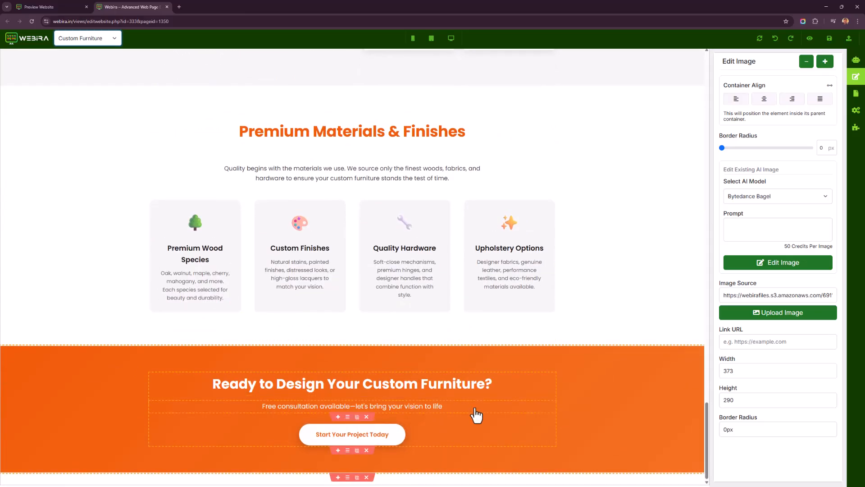
scroll(512, 361, up, 3)
Check the images in the cabinets, wardrobes and dining tables sections of the Custom Furniture page.
click(574, 359)
scroll(573, 358, up, 8)
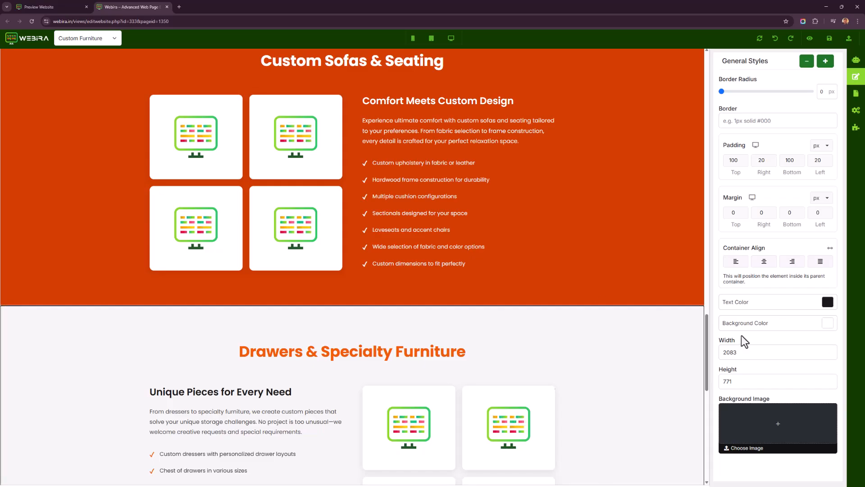
drag(708, 359, 690, 133)
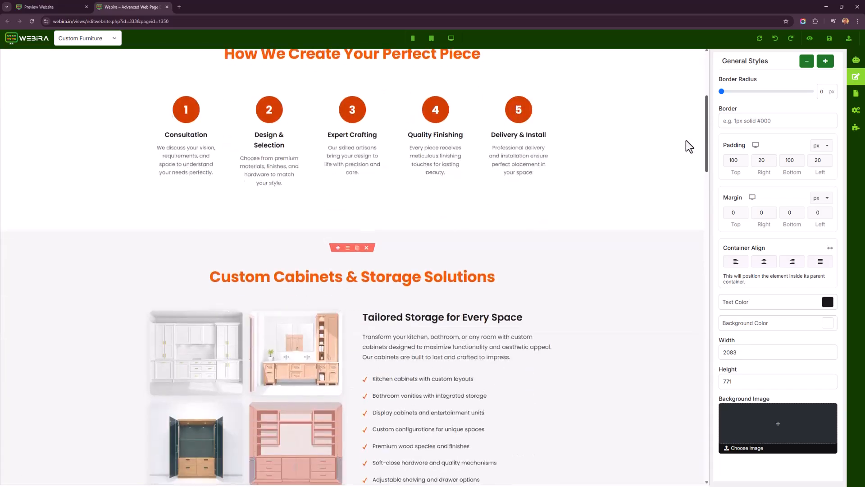
scroll(686, 140, down, 4)
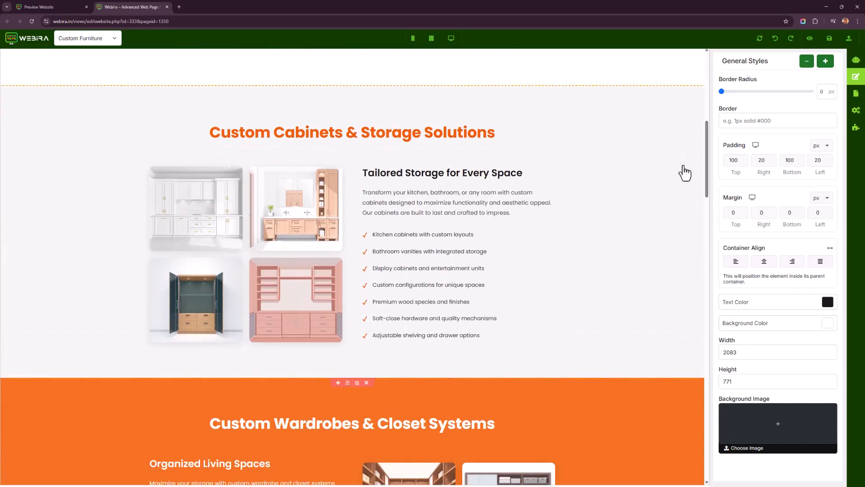
scroll(316, 212, down, 5)
scroll(360, 193, down, 2)
scroll(406, 266, down, 4)
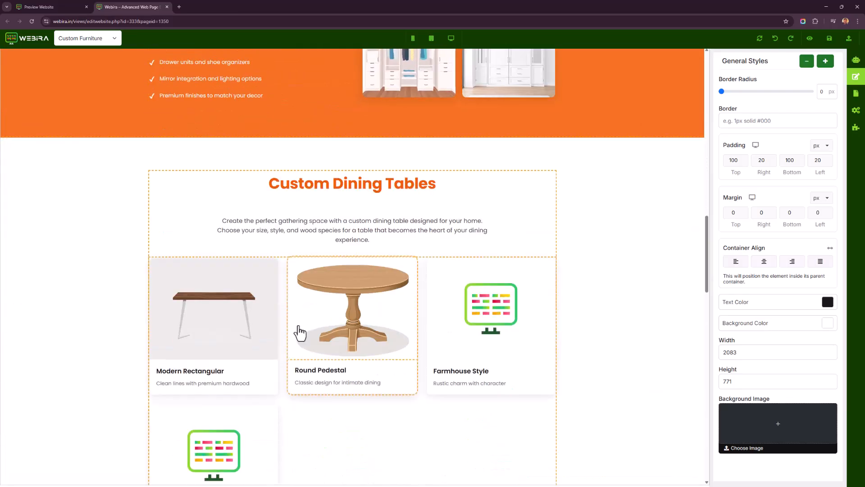
scroll(198, 336, down, 2)
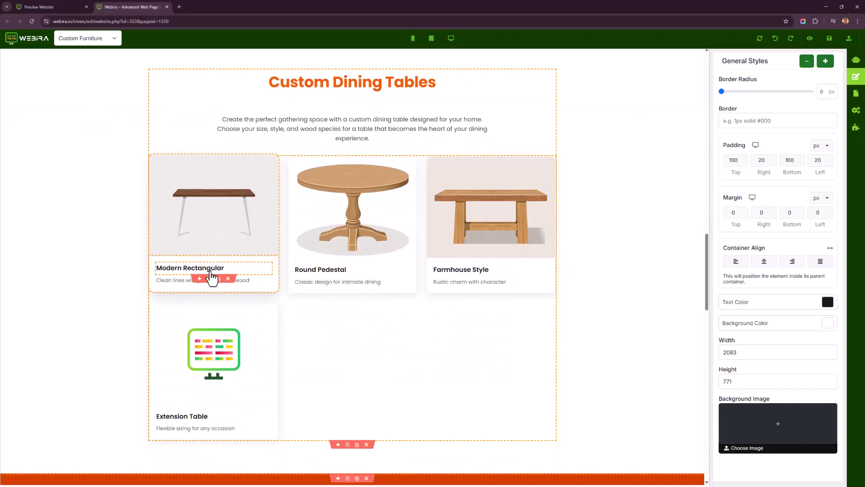
scroll(242, 261, down, 2)
scroll(242, 260, up, 3)
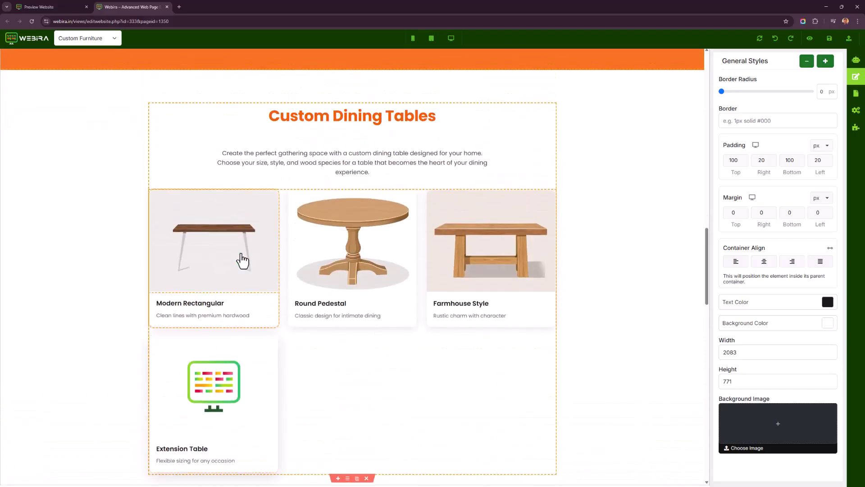
scroll(240, 303, down, 10)
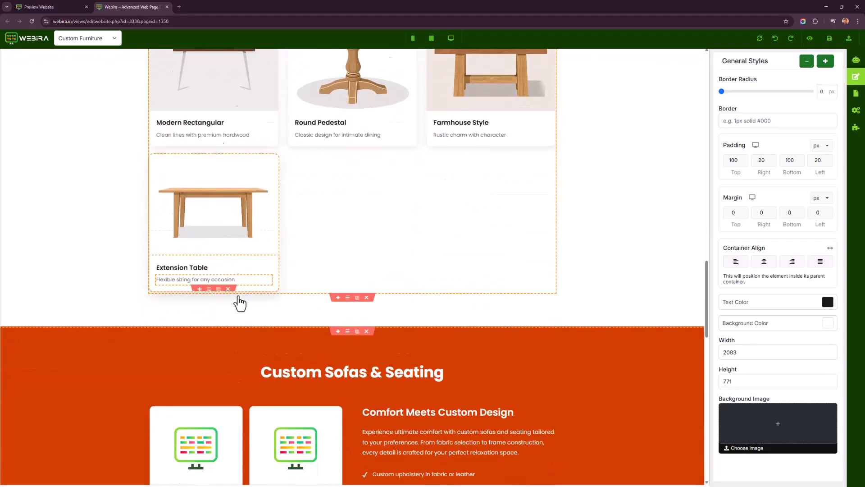
scroll(474, 373, down, 3)
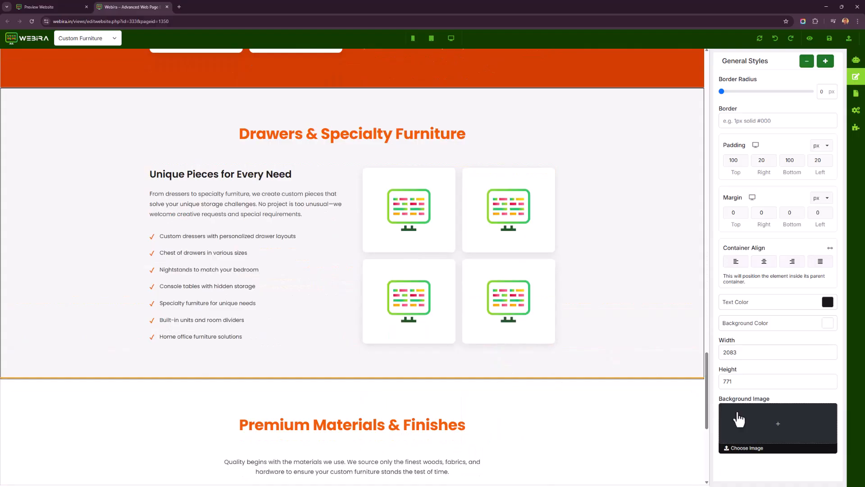
Check the images in the Custom Sofas & Seating and Drawers & Specialty Furniture sections, rechecking the dining tables and wardrobes.
drag(709, 412, 692, 355)
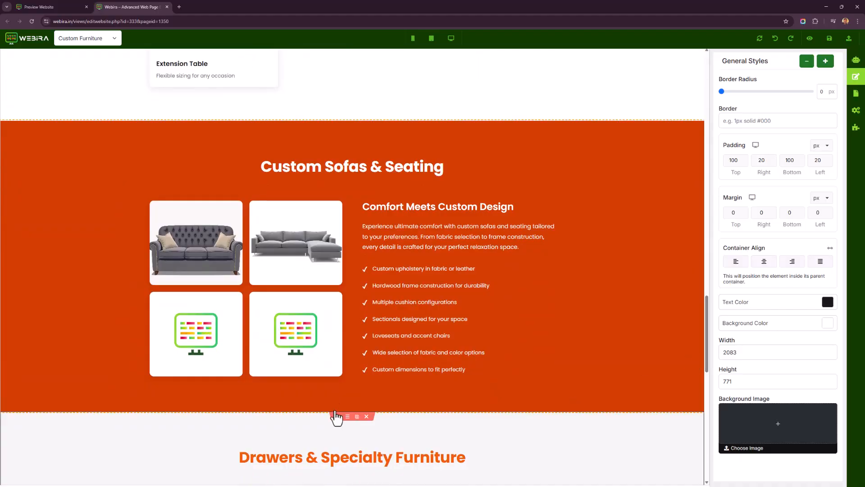
scroll(299, 323, down, 7)
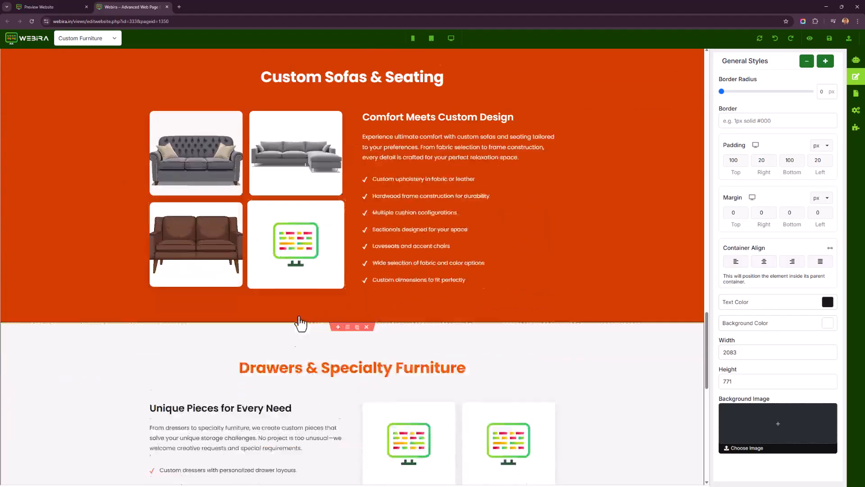
scroll(315, 327, up, 16)
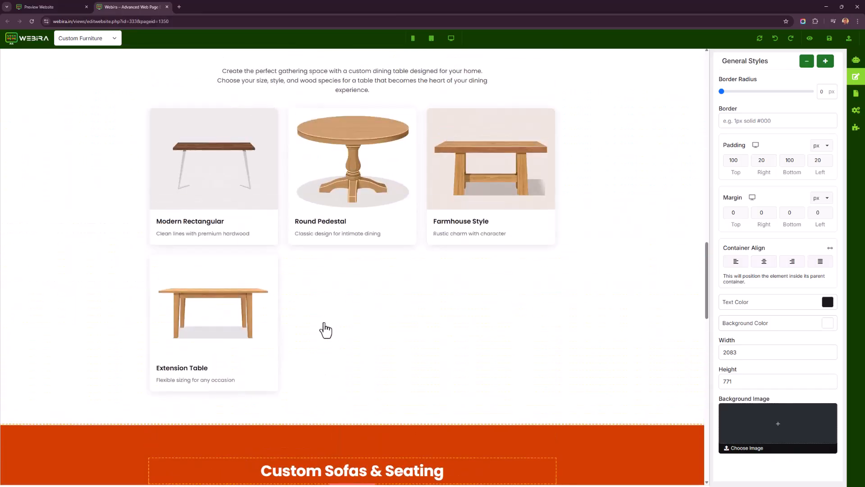
scroll(324, 329, down, 3)
scroll(187, 328, up, 6)
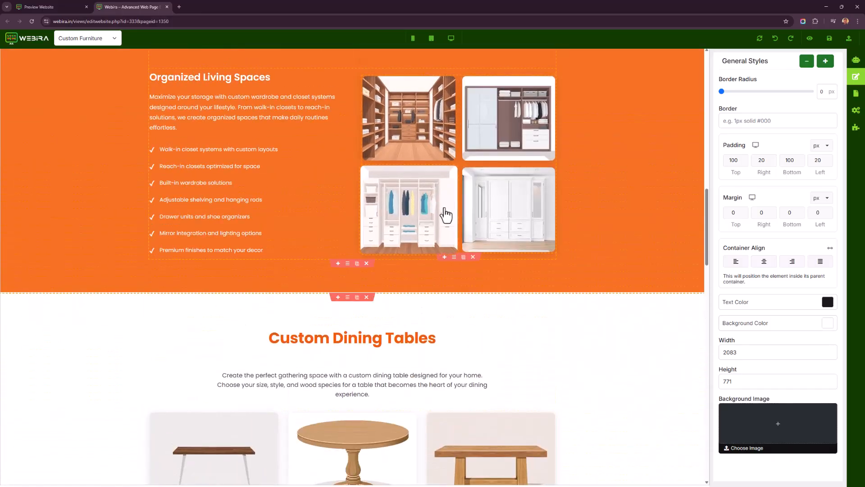
scroll(290, 294, down, 15)
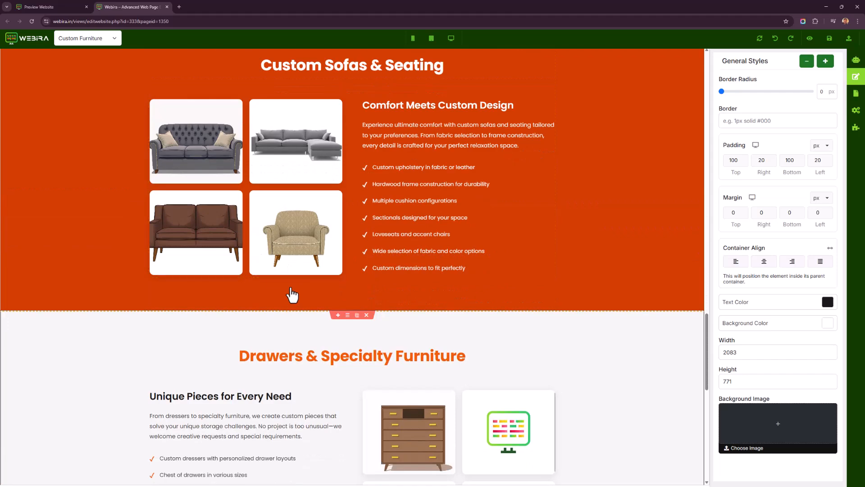
scroll(292, 296, down, 5)
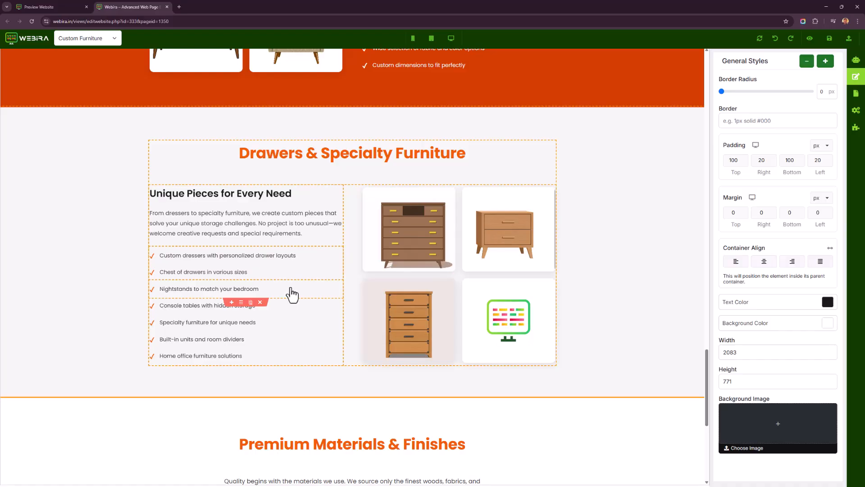
scroll(347, 108, up, 5)
scroll(217, 392, down, 10)
scroll(287, 291, down, 2)
scroll(418, 268, up, 4)
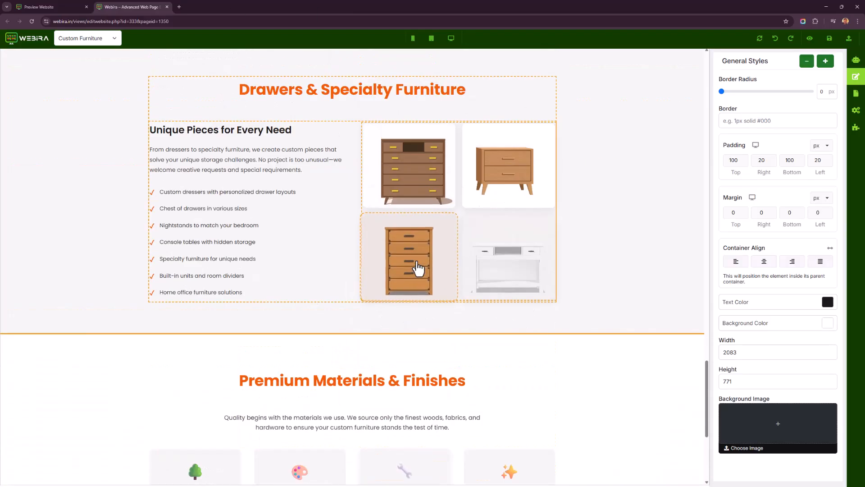
scroll(627, 316, up, 2)
scroll(635, 289, up, 20)
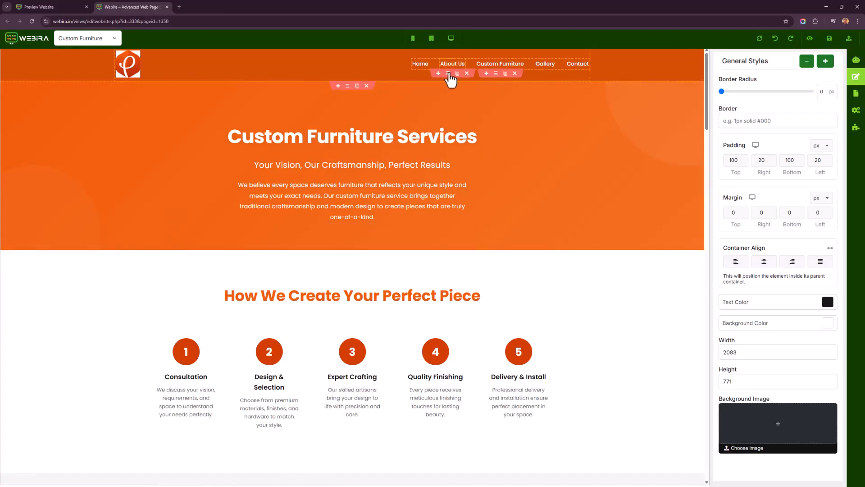
Preview the Custom Furniture page in the mobile and tablet layouts, and return to the desktop layout.
click(412, 38)
scroll(334, 170, down, 10)
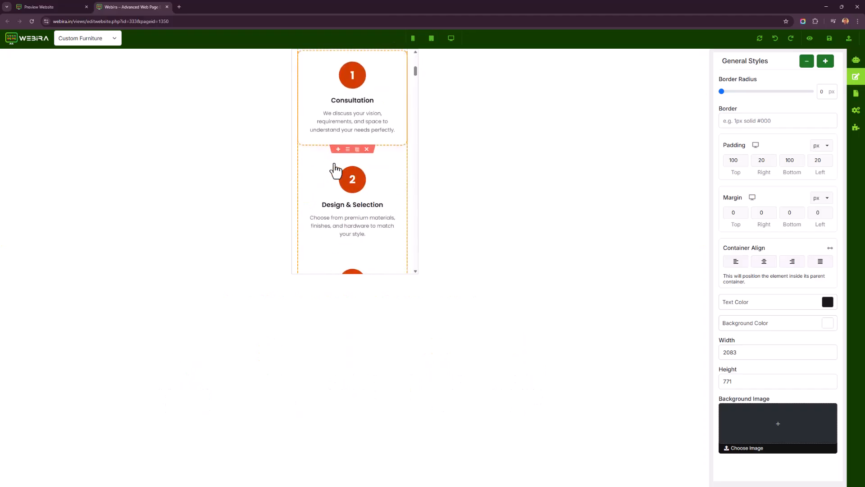
scroll(347, 170, down, 5)
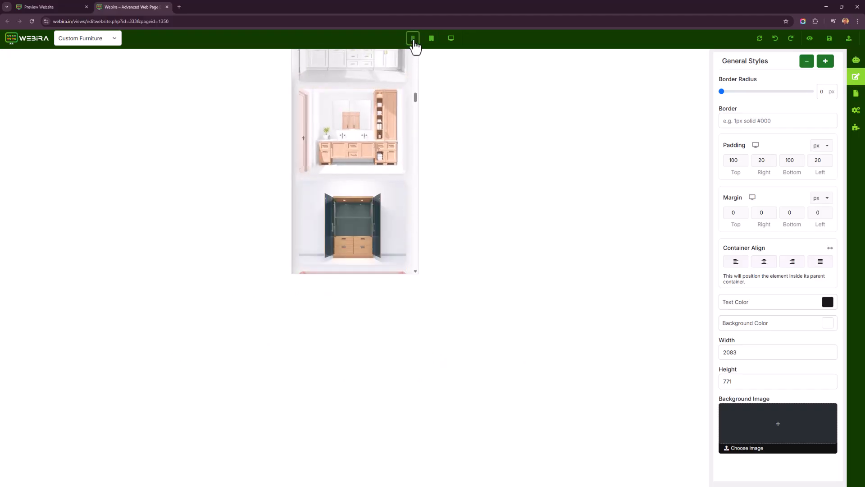
click(434, 40)
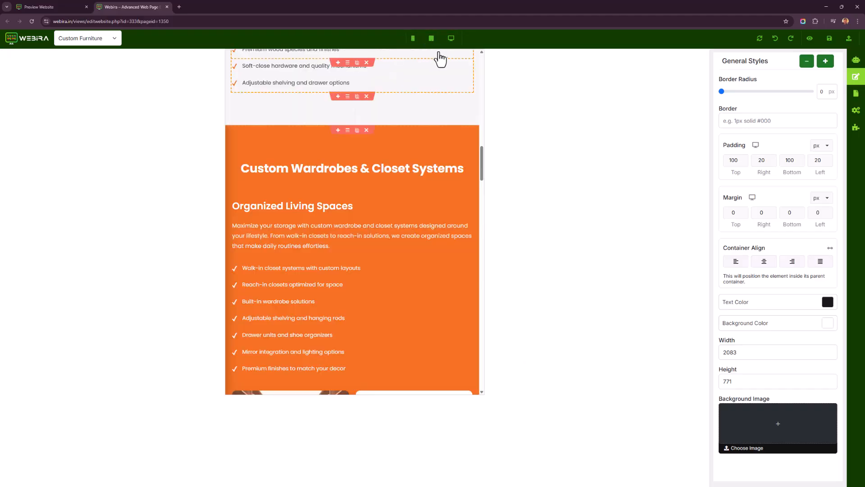
click(449, 40)
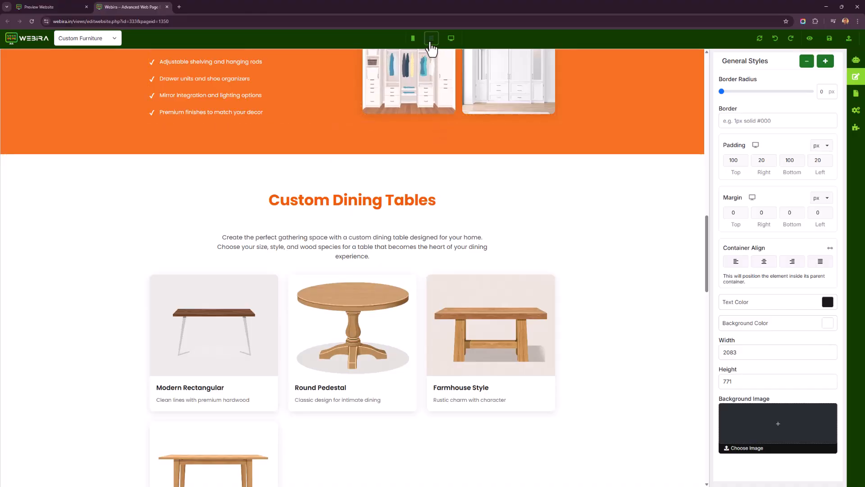
Check the cabinets section of the Custom Furniture page in the tablet layout, and switch back to the desktop layout at the wardrobes section.
click(431, 39)
scroll(422, 203, up, 5)
scroll(424, 272, up, 3)
scroll(424, 272, down, 6)
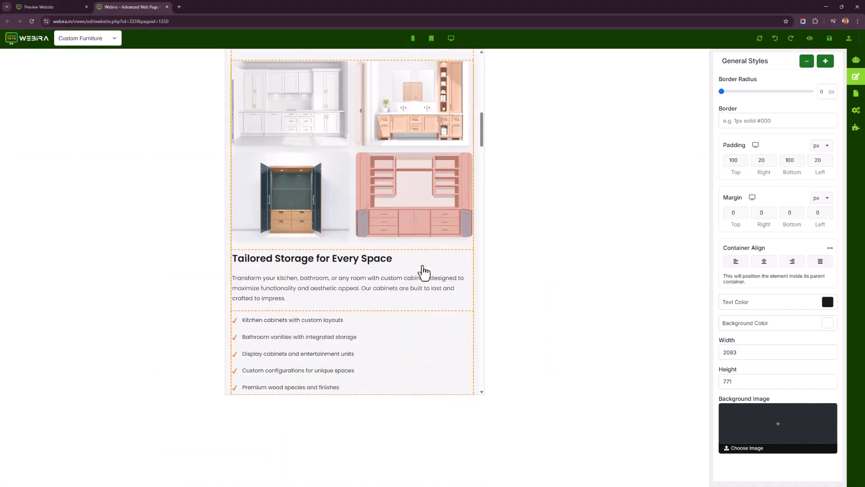
click(452, 38)
scroll(441, 236, up, 8)
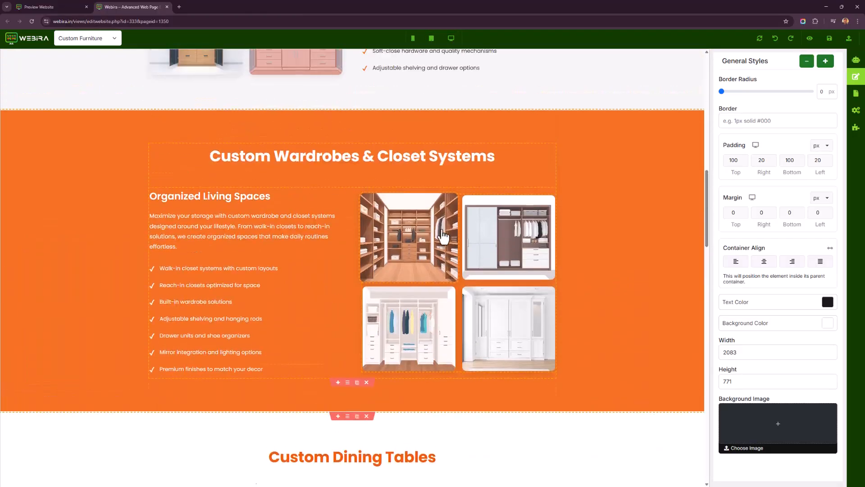
Look over the opening of the About Us page, from the header to the Where It All Began section.
click(848, 40)
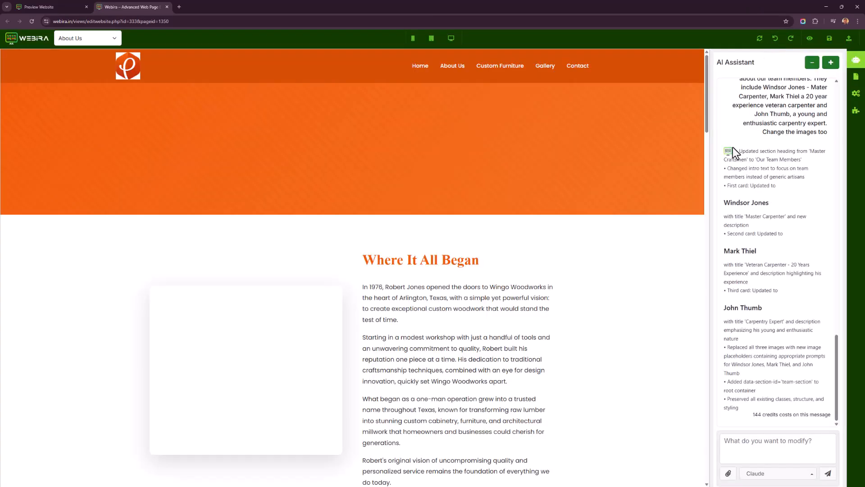
scroll(400, 270, down, 2)
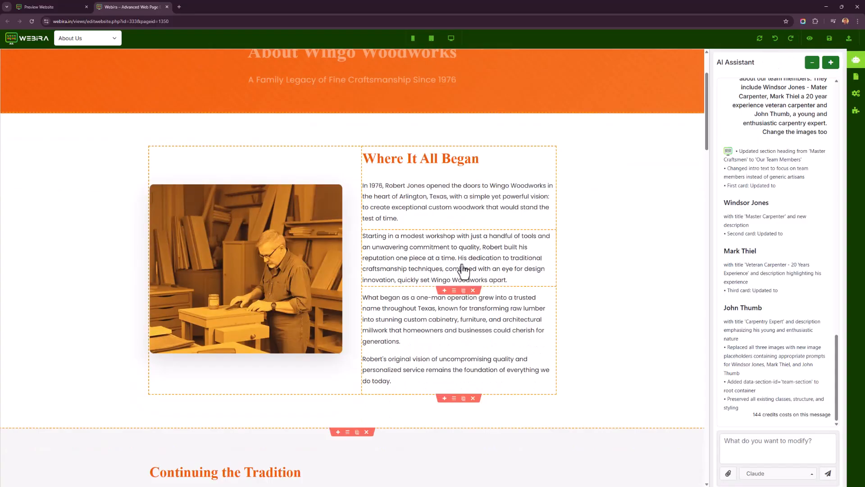
scroll(491, 250, up, 2)
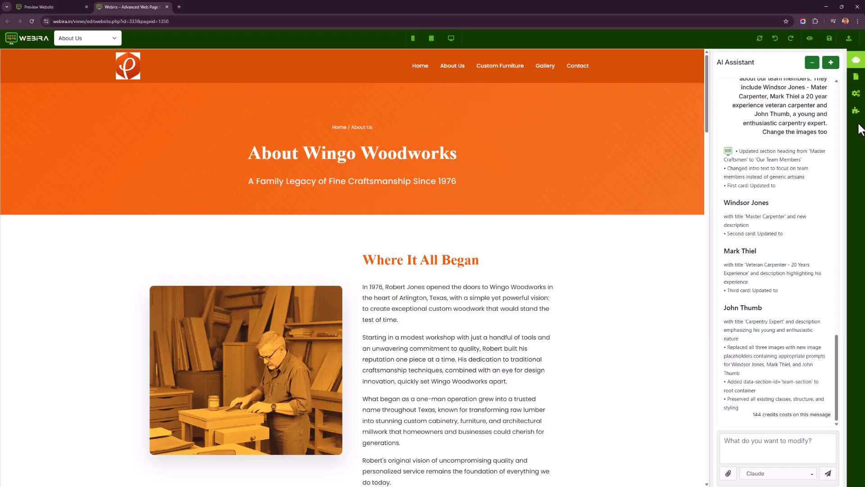
Review the website's SEO settings, covering the meta title, meta description, keywords and favicon.
click(858, 95)
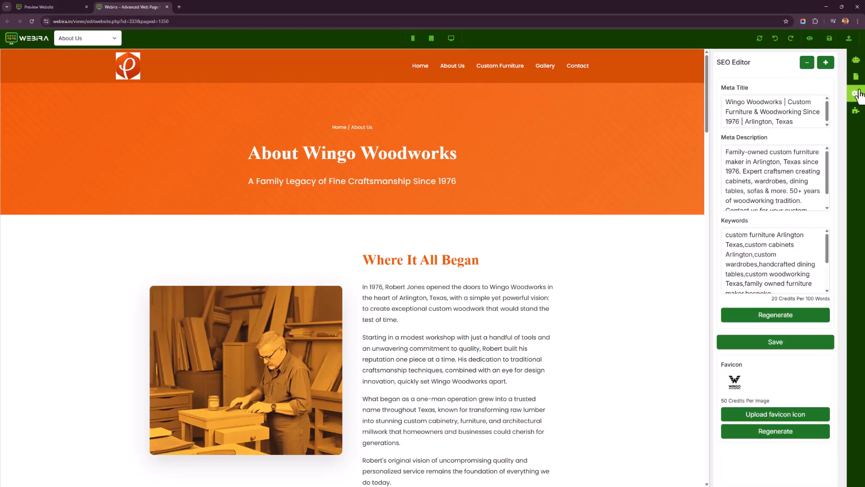
scroll(748, 181, down, 3)
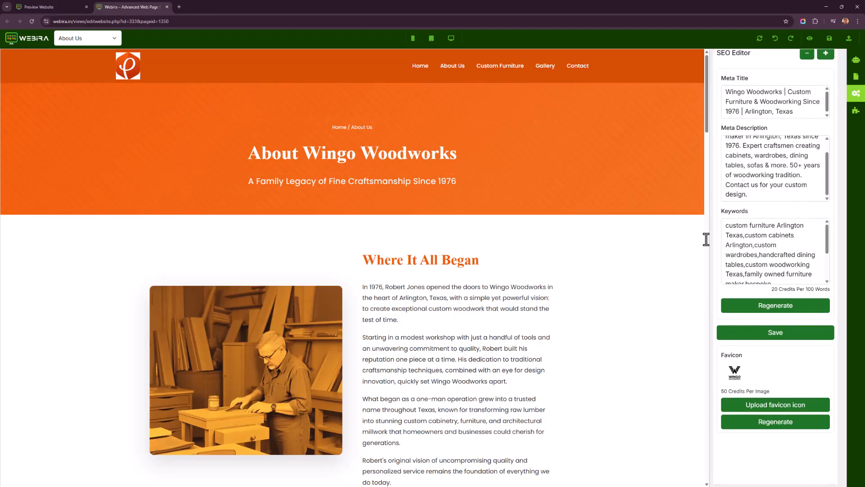
click(739, 155)
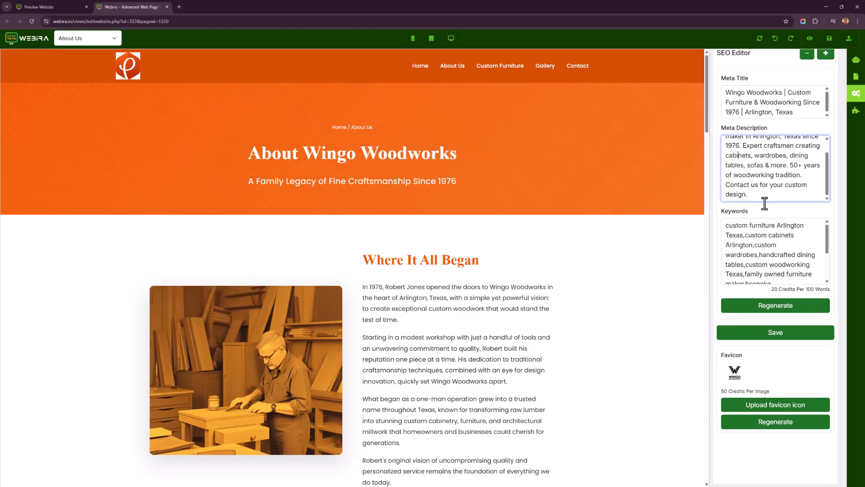
click(760, 234)
scroll(700, 262, down, 3)
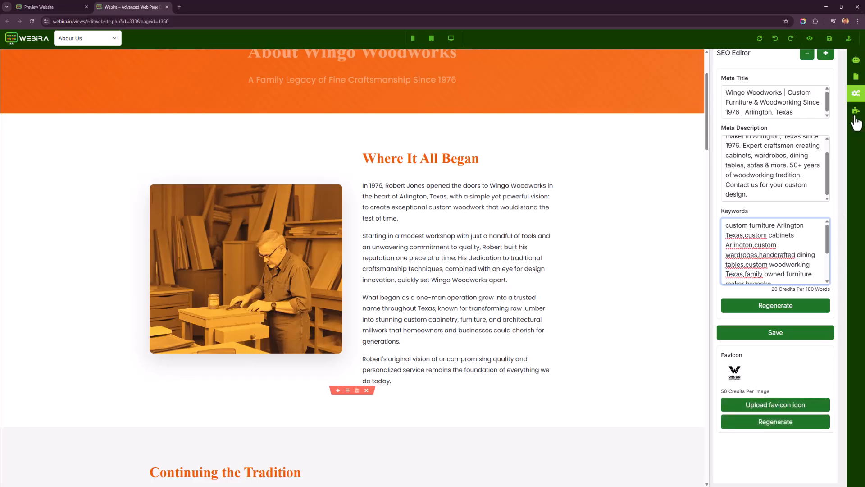
Look through the website's CSS code, and view the components available for insertion.
click(858, 82)
scroll(797, 274, down, 12)
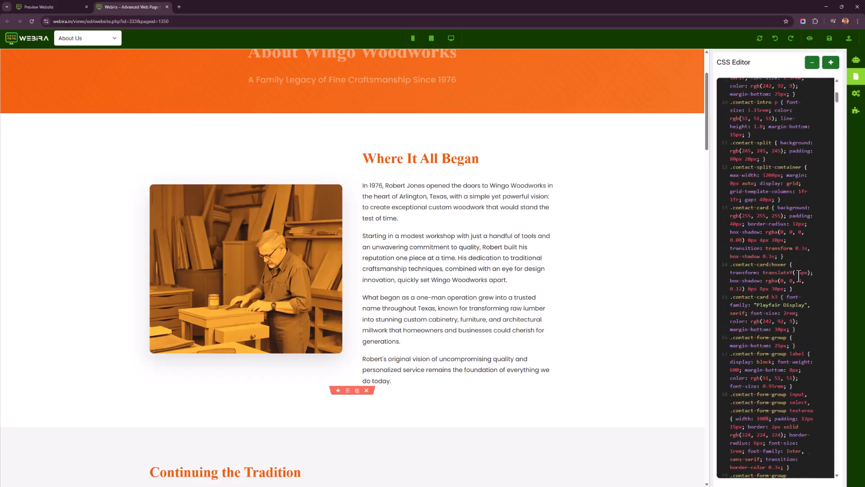
scroll(798, 275, up, 12)
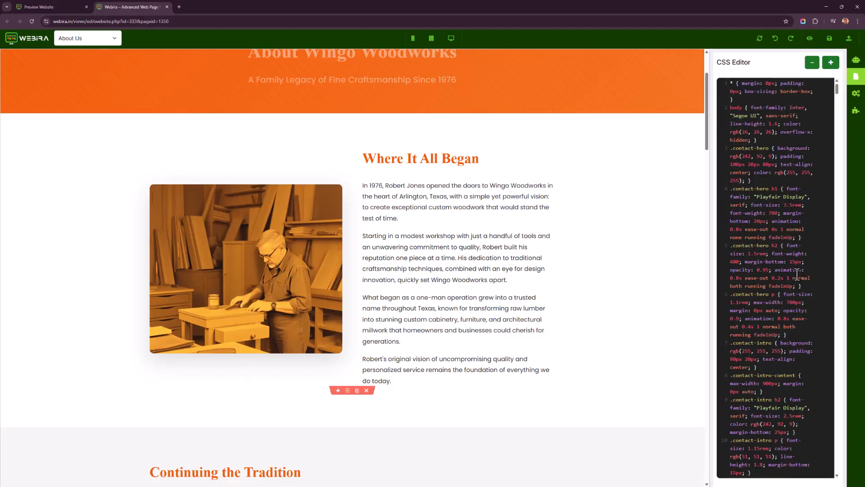
scroll(780, 180, down, 7)
scroll(707, 344, down, 4)
scroll(753, 282, down, 3)
scroll(627, 374, up, 4)
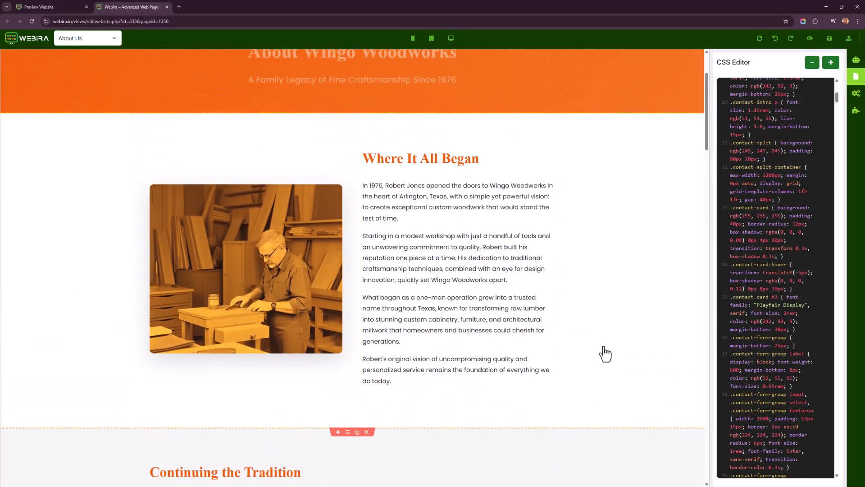
scroll(807, 271, up, 3)
scroll(790, 228, up, 3)
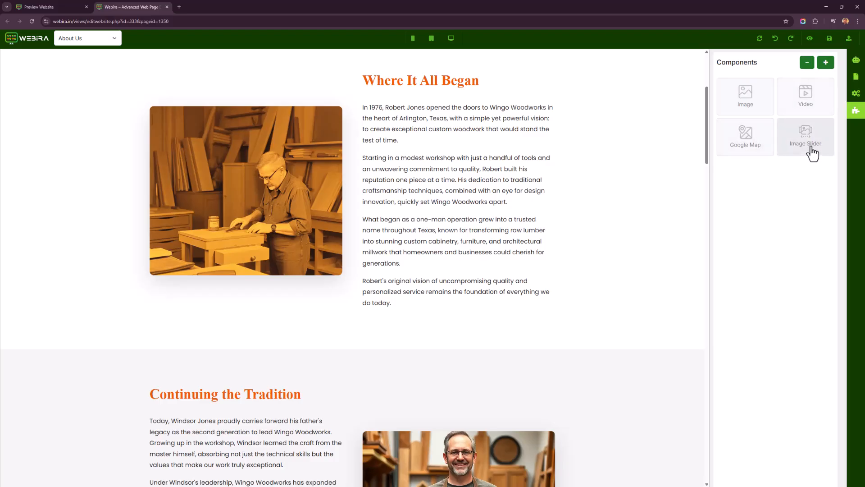
Open the website's setup overview, view its deployment options and SMTP settings, and return to the overview.
click(53, 7)
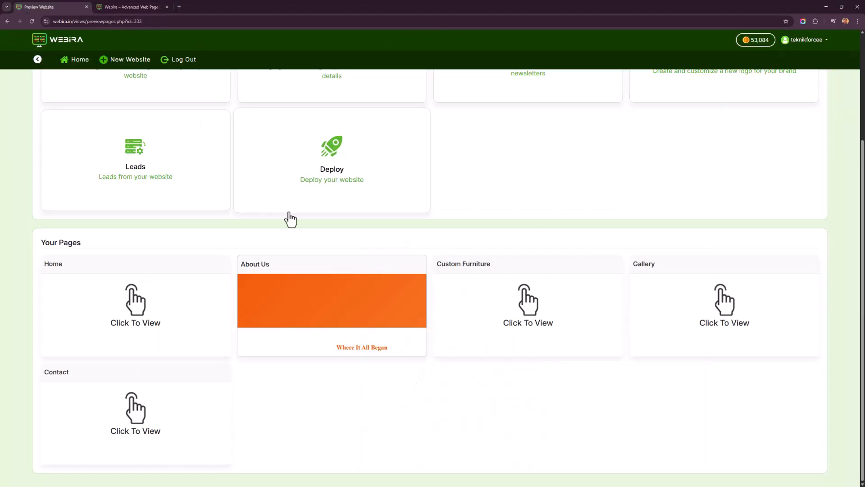
scroll(301, 352, up, 3)
scroll(307, 350, down, 1)
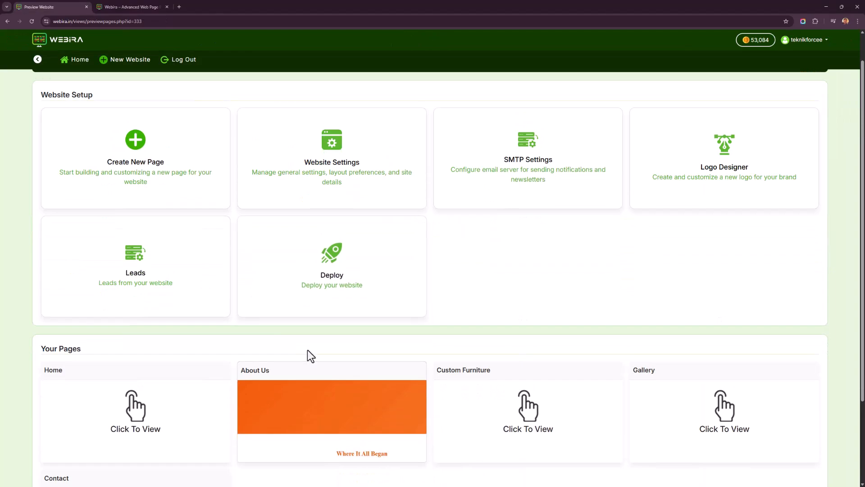
click(322, 306)
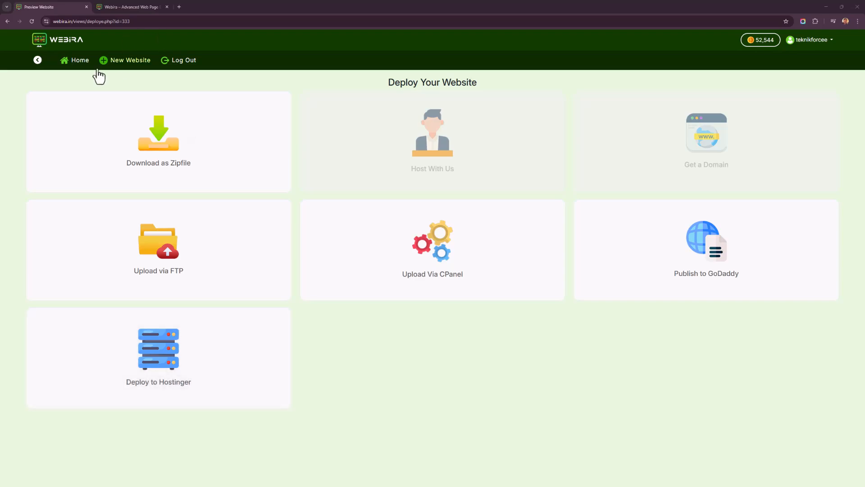
click(37, 60)
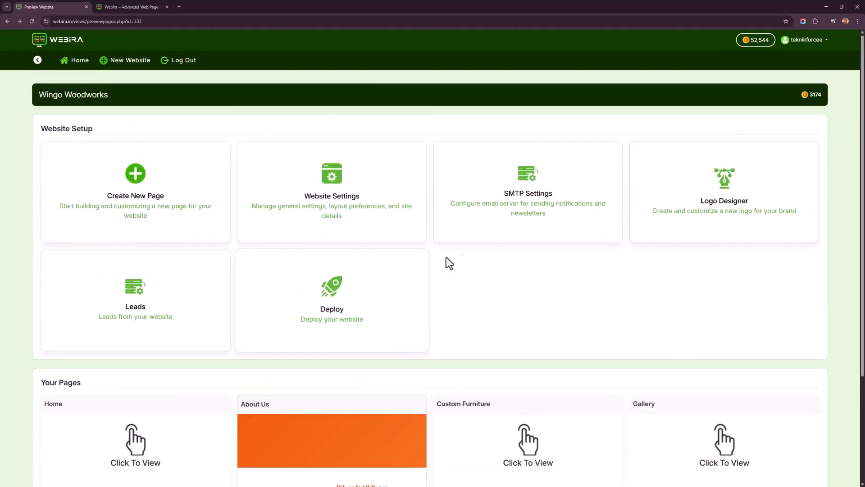
click(497, 208)
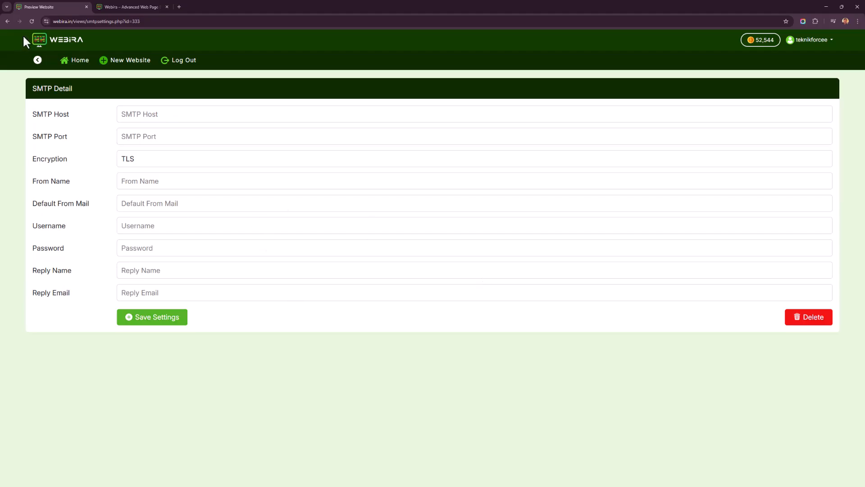
click(38, 61)
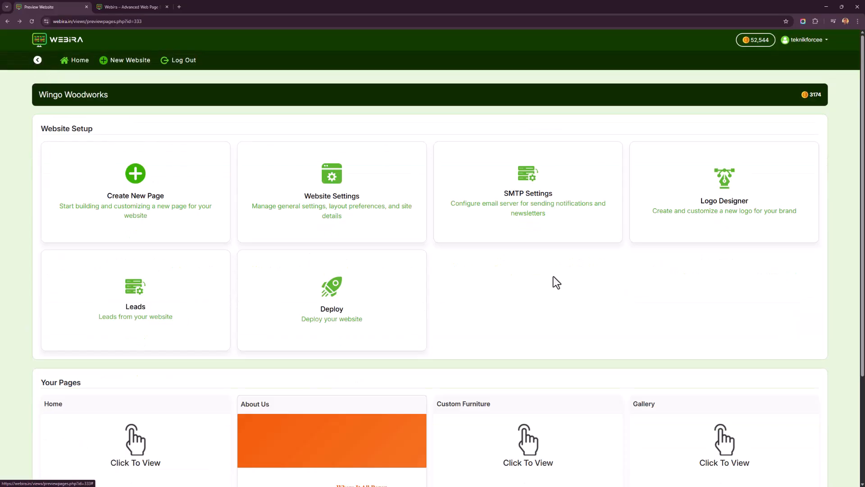
Open the Contact page from the website's page list and go to the Request a Consultation form.
scroll(567, 279, down, 3)
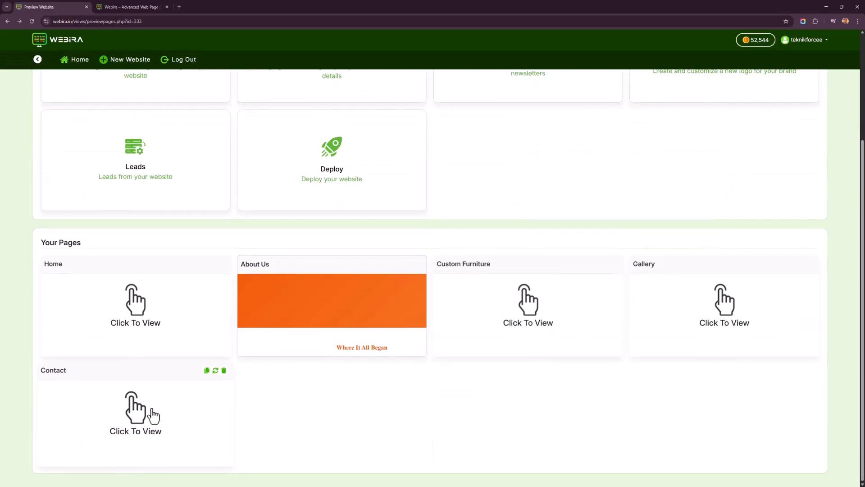
click(136, 411)
scroll(329, 250, down, 2)
scroll(248, 295, down, 3)
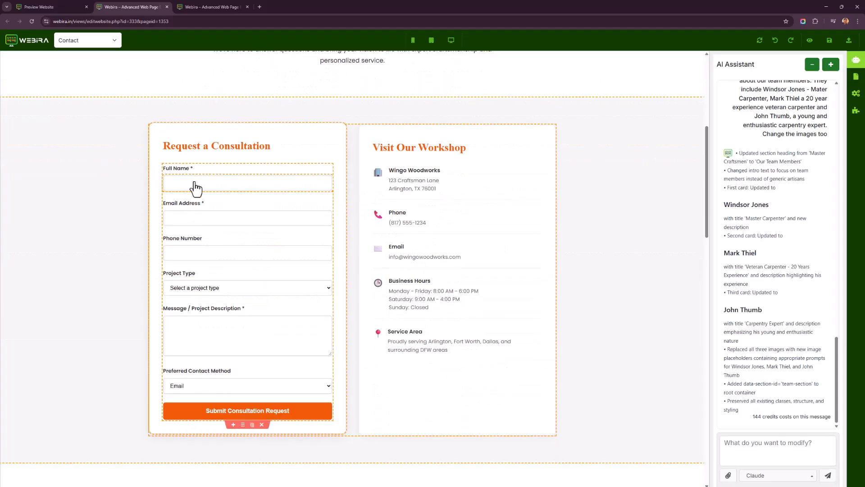
Inspect the consultation form's fields, including the choices for project type and preferred contact method.
click(199, 187)
click(199, 218)
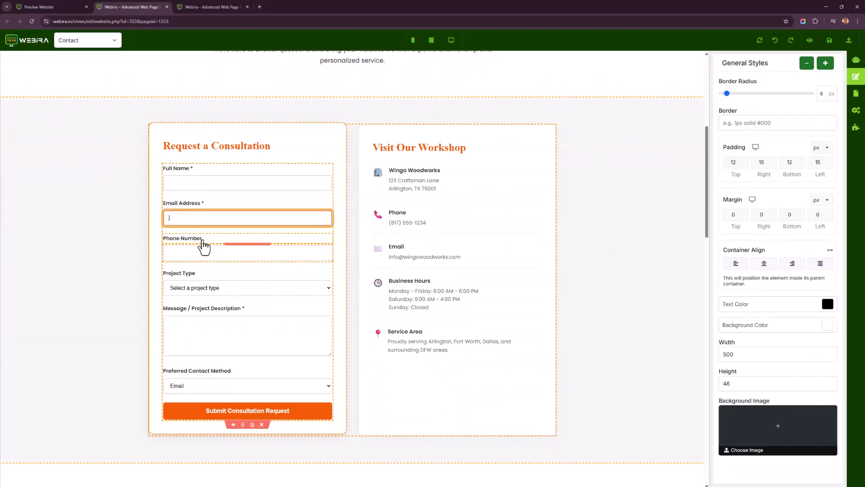
click(212, 257)
click(211, 290)
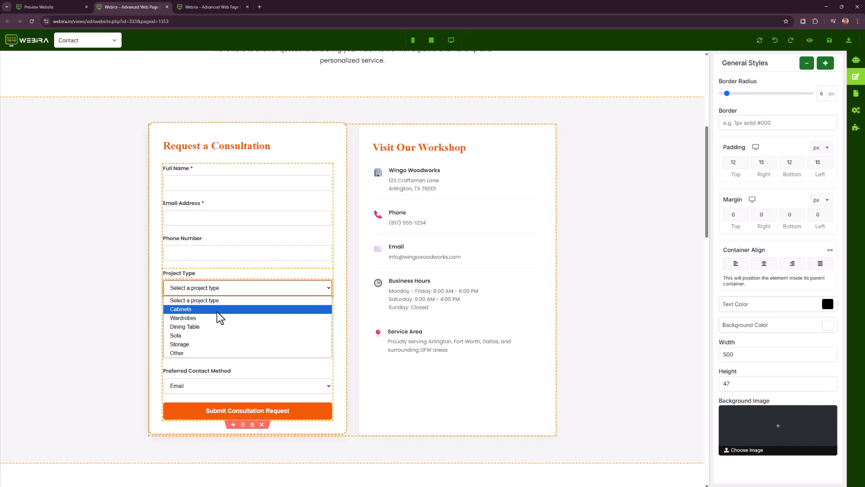
click(231, 299)
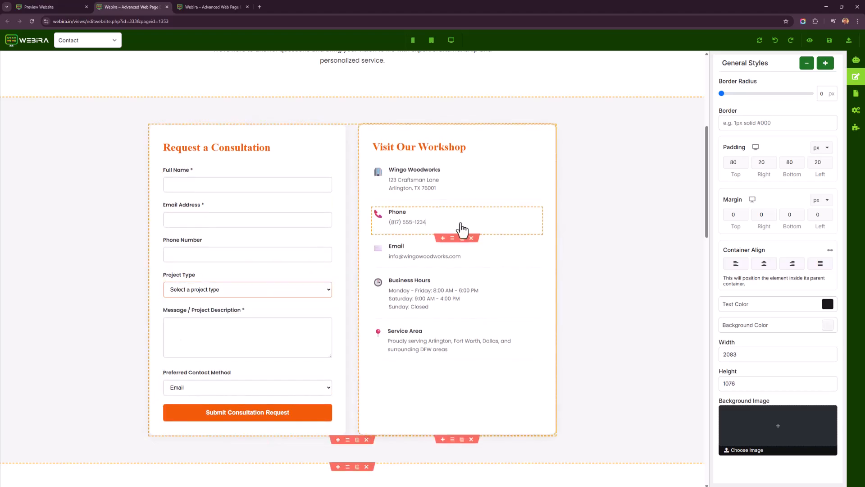
click(227, 338)
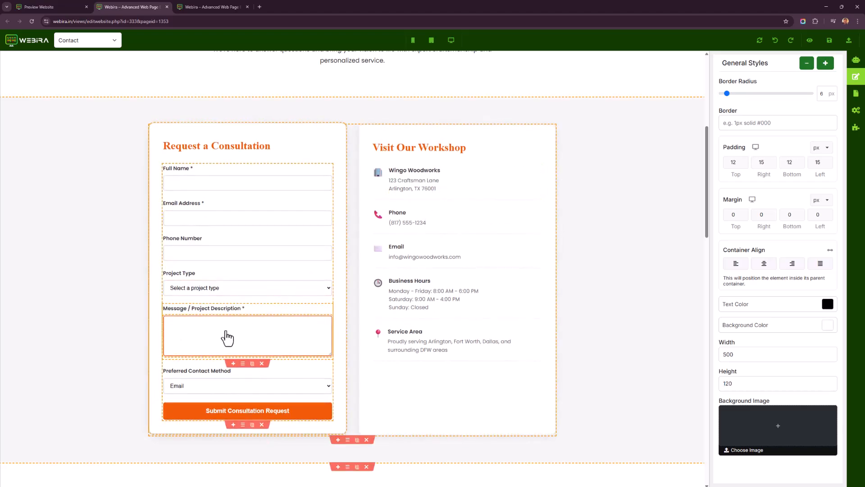
click(226, 387)
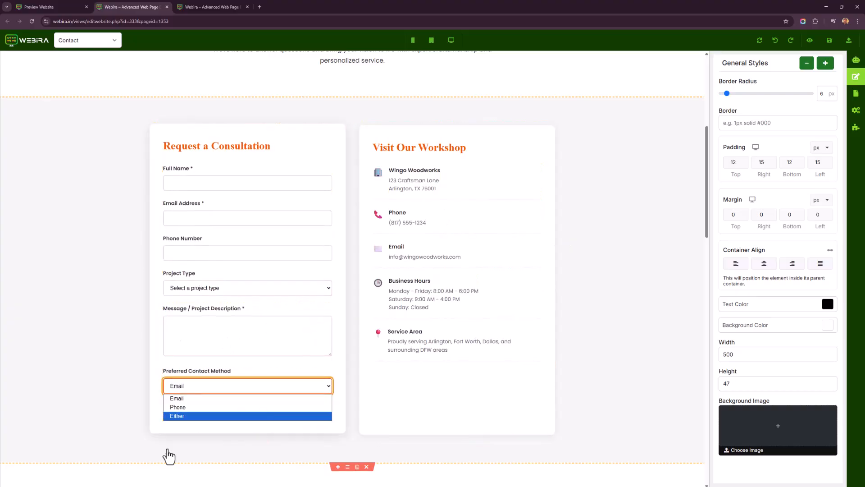
click(84, 455)
scroll(174, 448, up, 5)
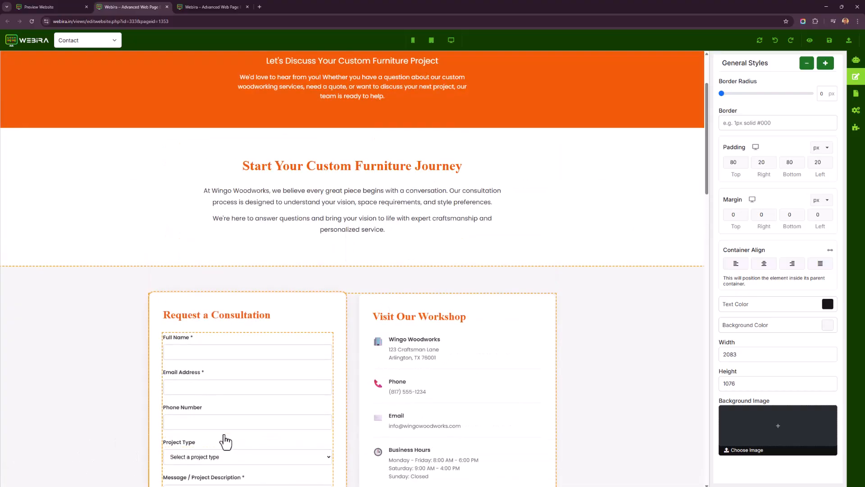
scroll(226, 441, down, 4)
scroll(227, 436, down, 1)
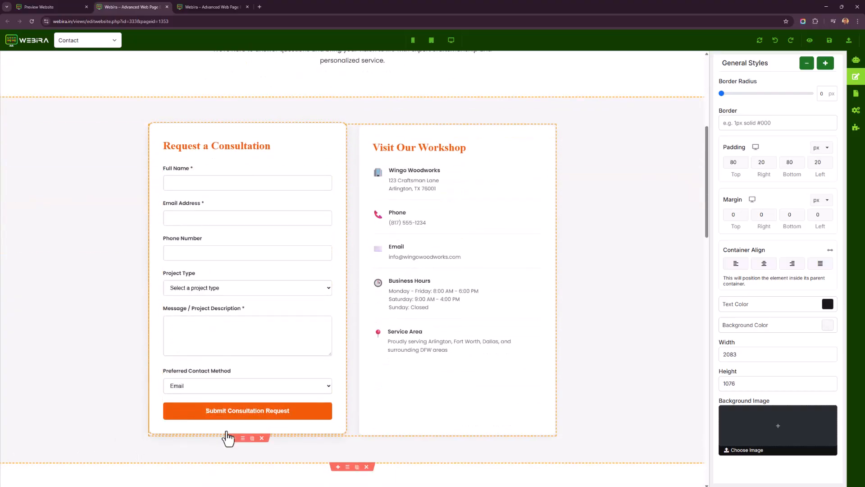
right_click(115, 131)
click(88, 145)
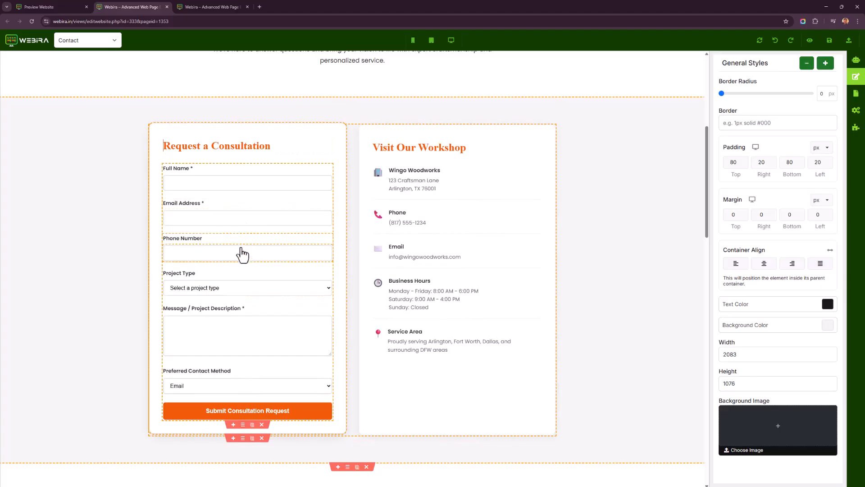
View the Leads list for the website, and return to the setup overview.
click(76, 5)
scroll(408, 373, up, 3)
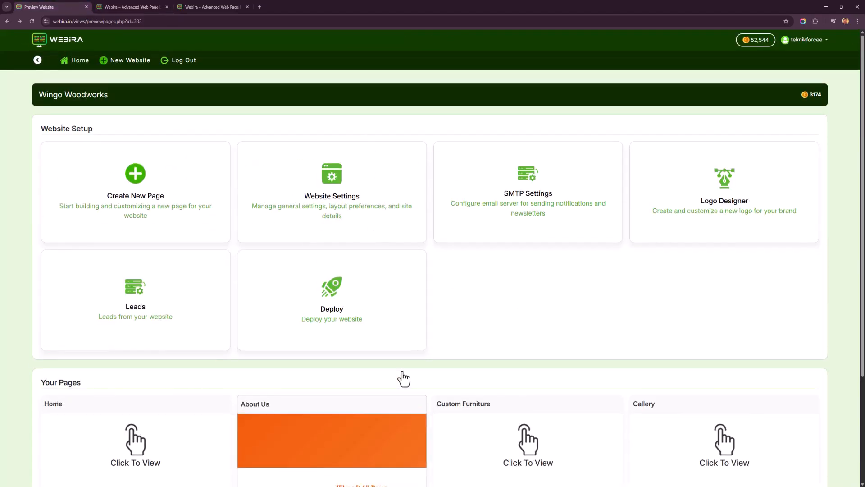
click(166, 317)
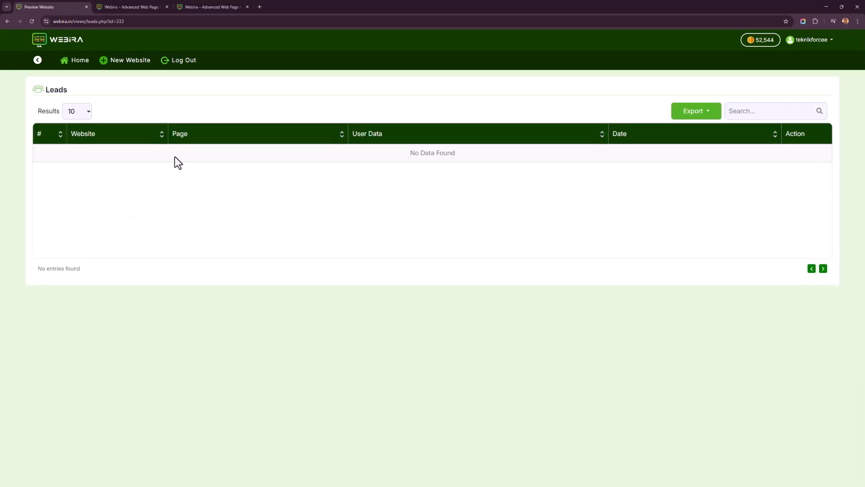
right_click(470, 188)
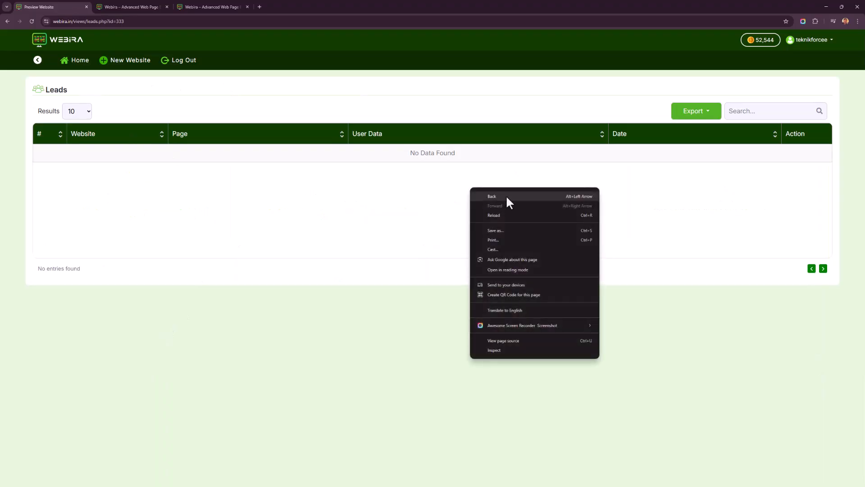
click(506, 196)
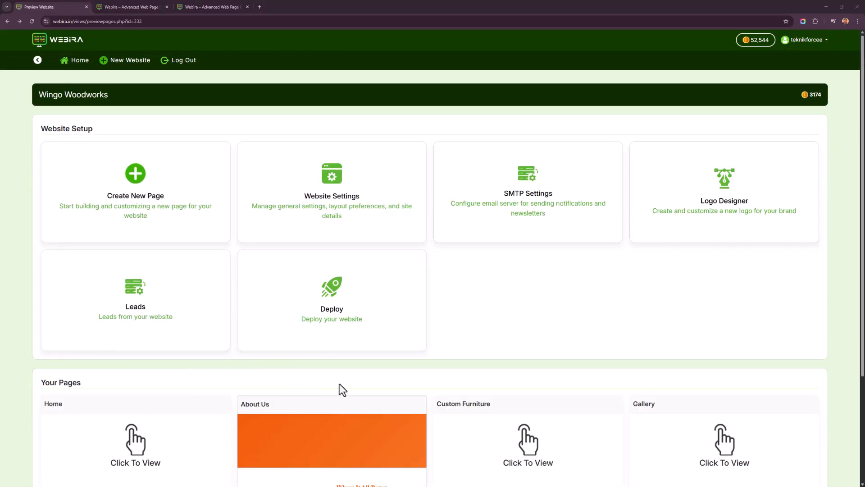
Generate a Flux Schnell logo from "Create very simple and clean logo for my business Wingo woodworks. Make only the icon, do not write the text.".
drag(744, 199, 733, 182)
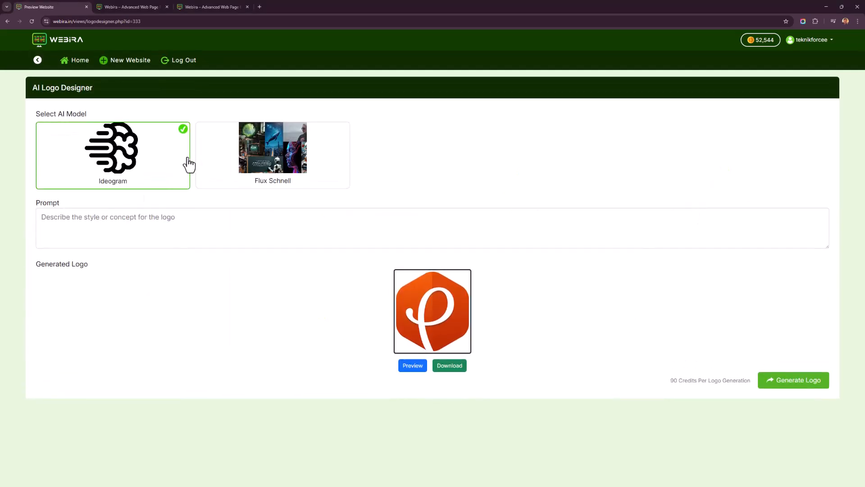
click(233, 167)
click(317, 218)
text(Creat)
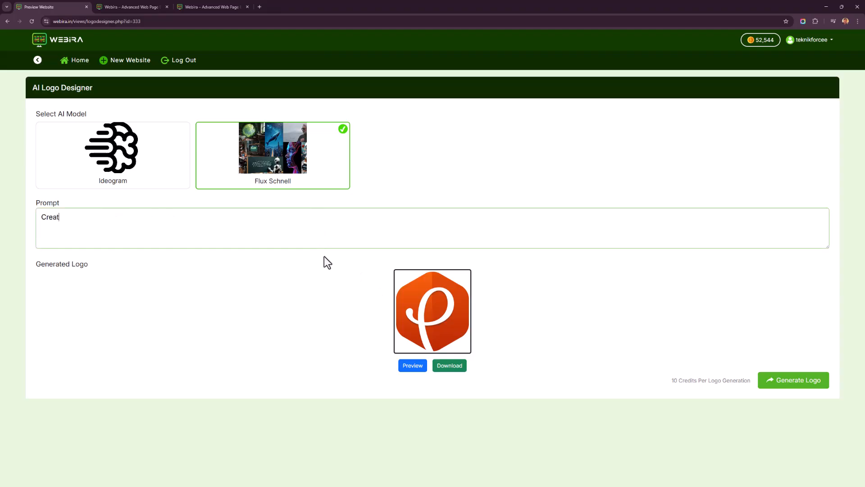
text(e very simple and clean logo for )
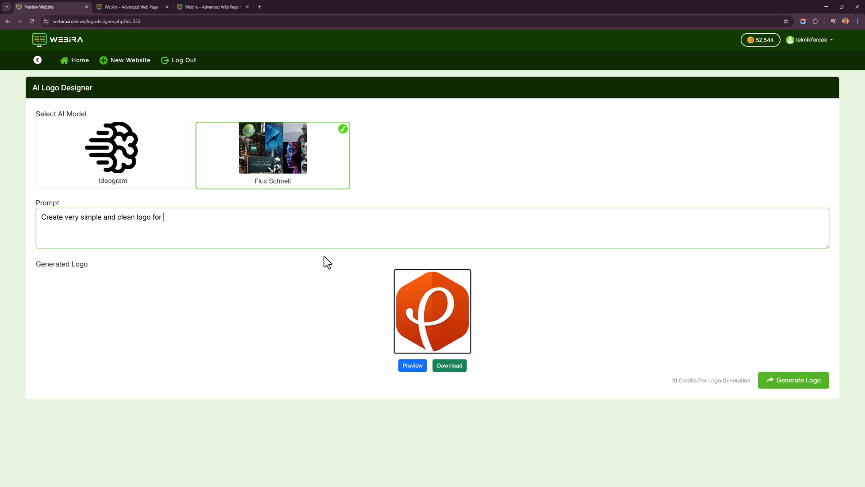
text(my business Wingo woodworks. Make only the icon)
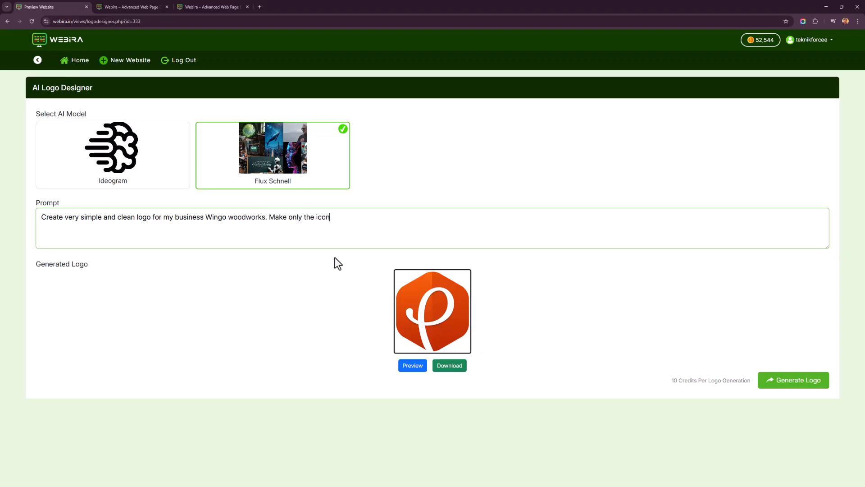
text(, do not write the text.)
click(791, 382)
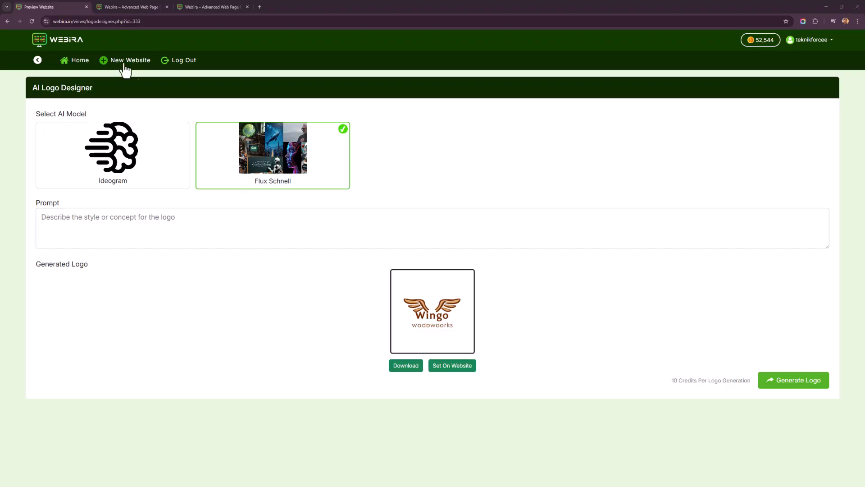
click(81, 61)
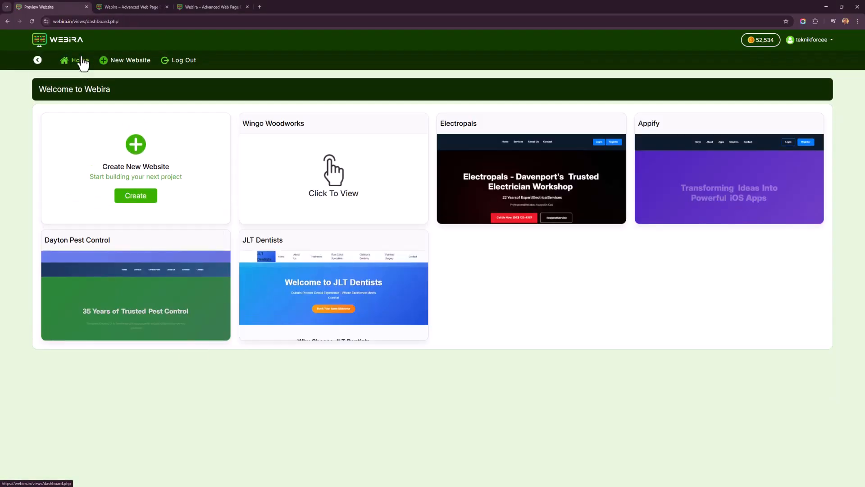